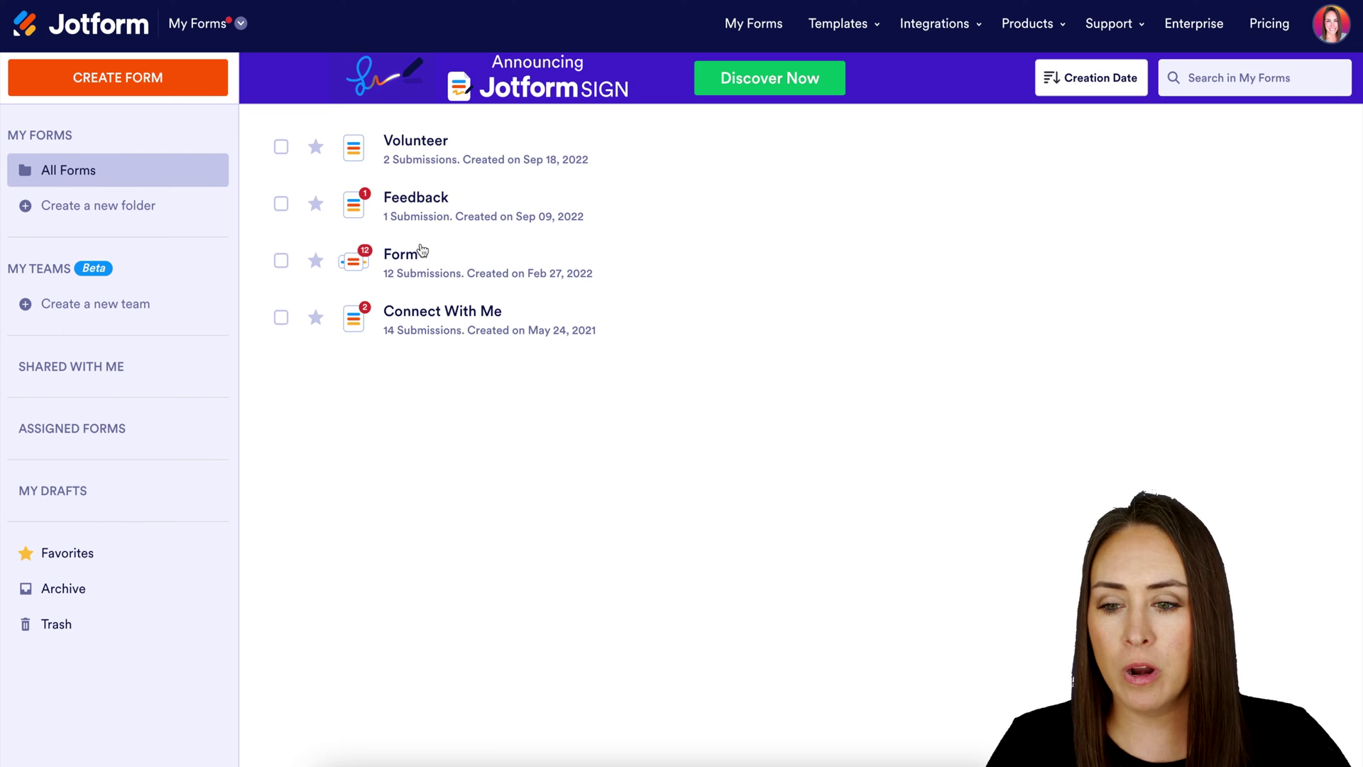
# Go to My Sign Documents and start creating a new sign document
pyautogui.click(241, 24)
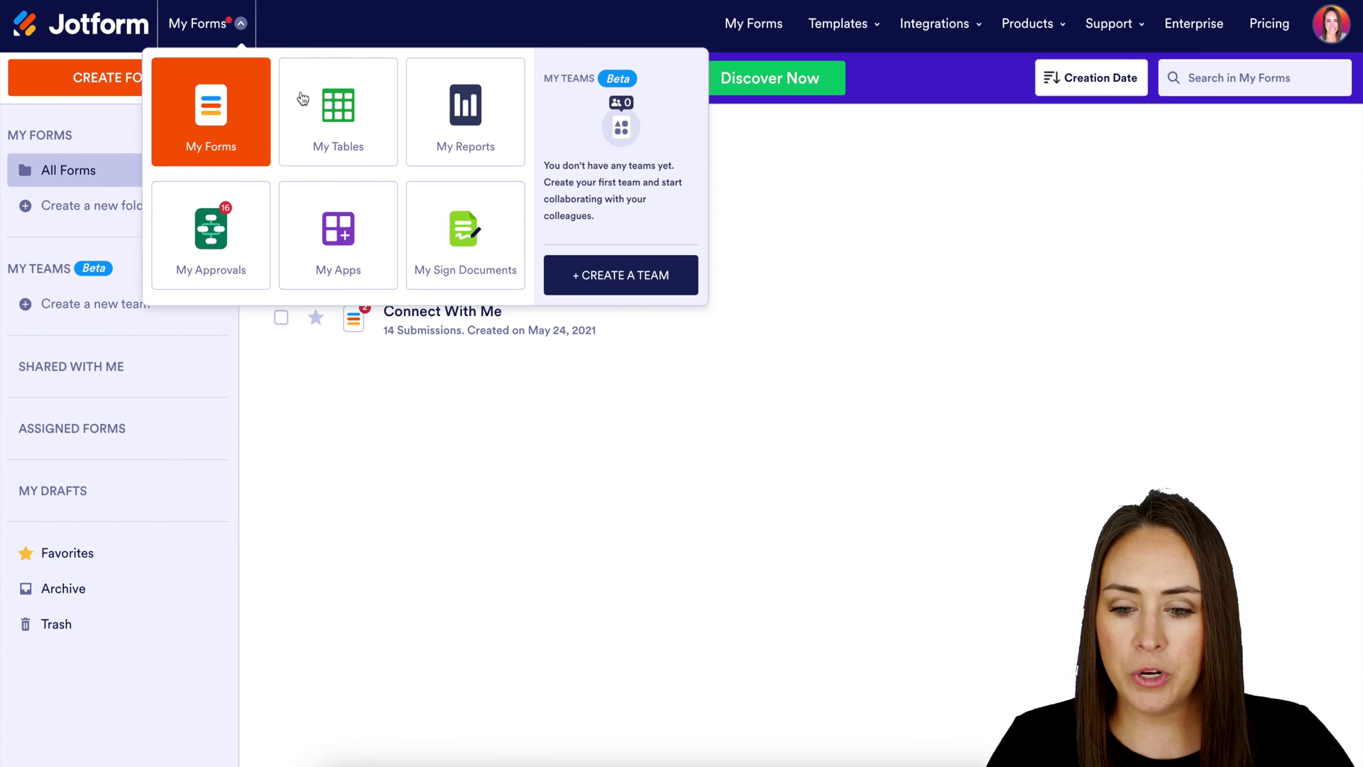
pyautogui.click(453, 232)
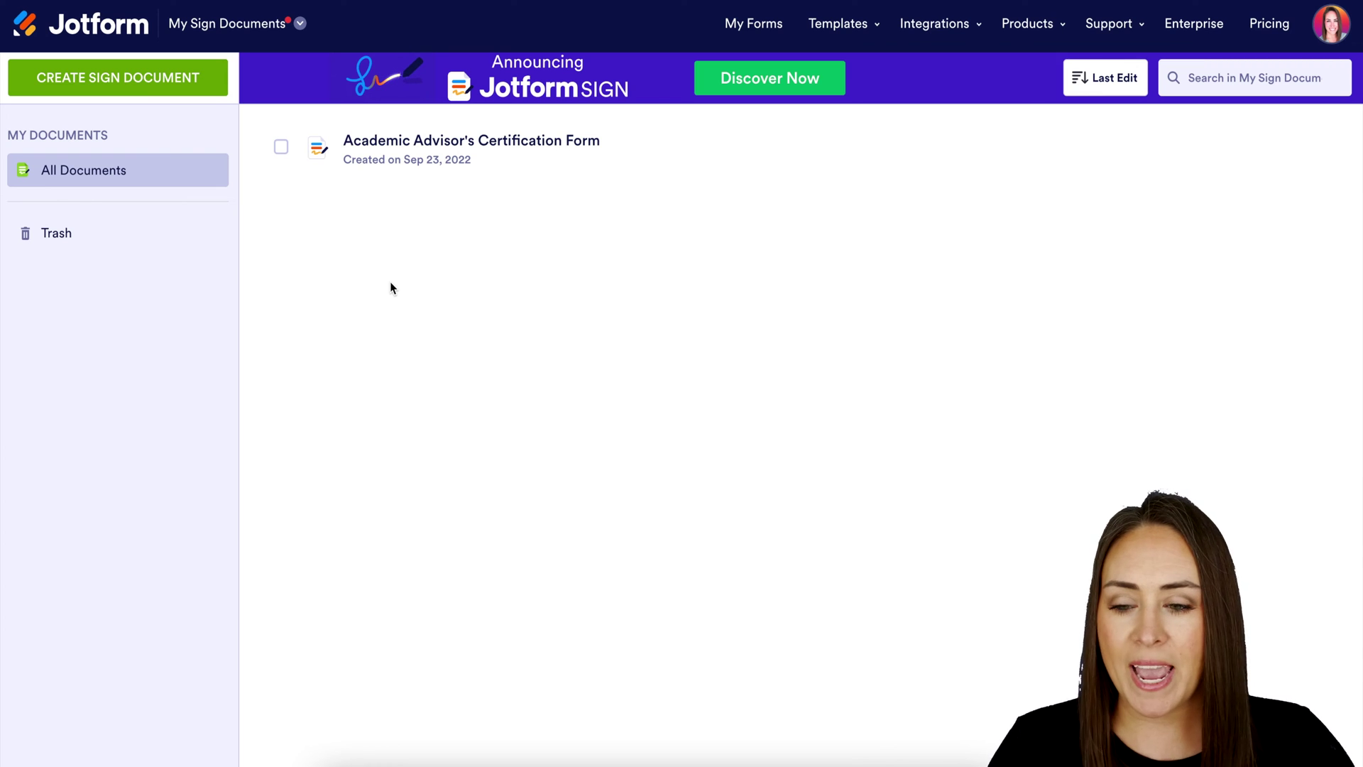
pyautogui.click(198, 93)
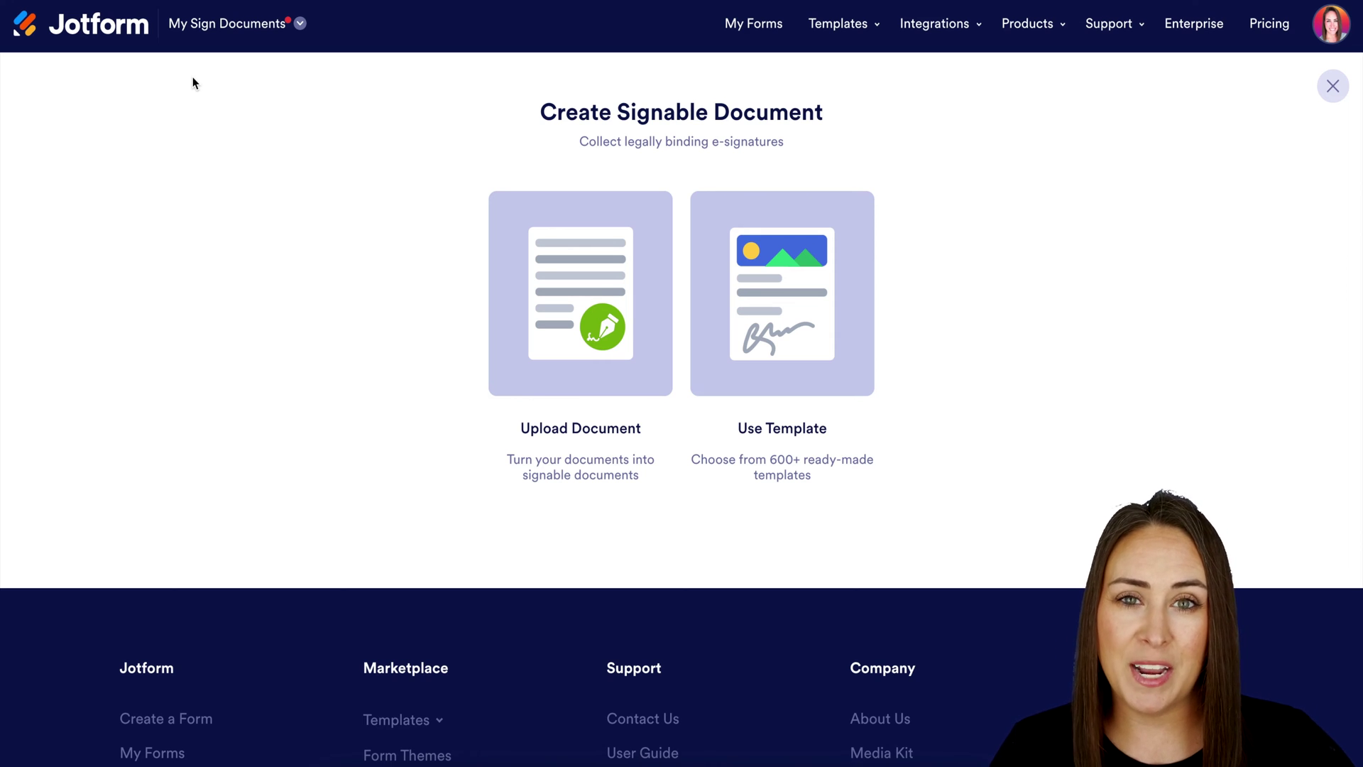
# Start from the Income Verification Letter Template in the Letter template category
pyautogui.click(748, 321)
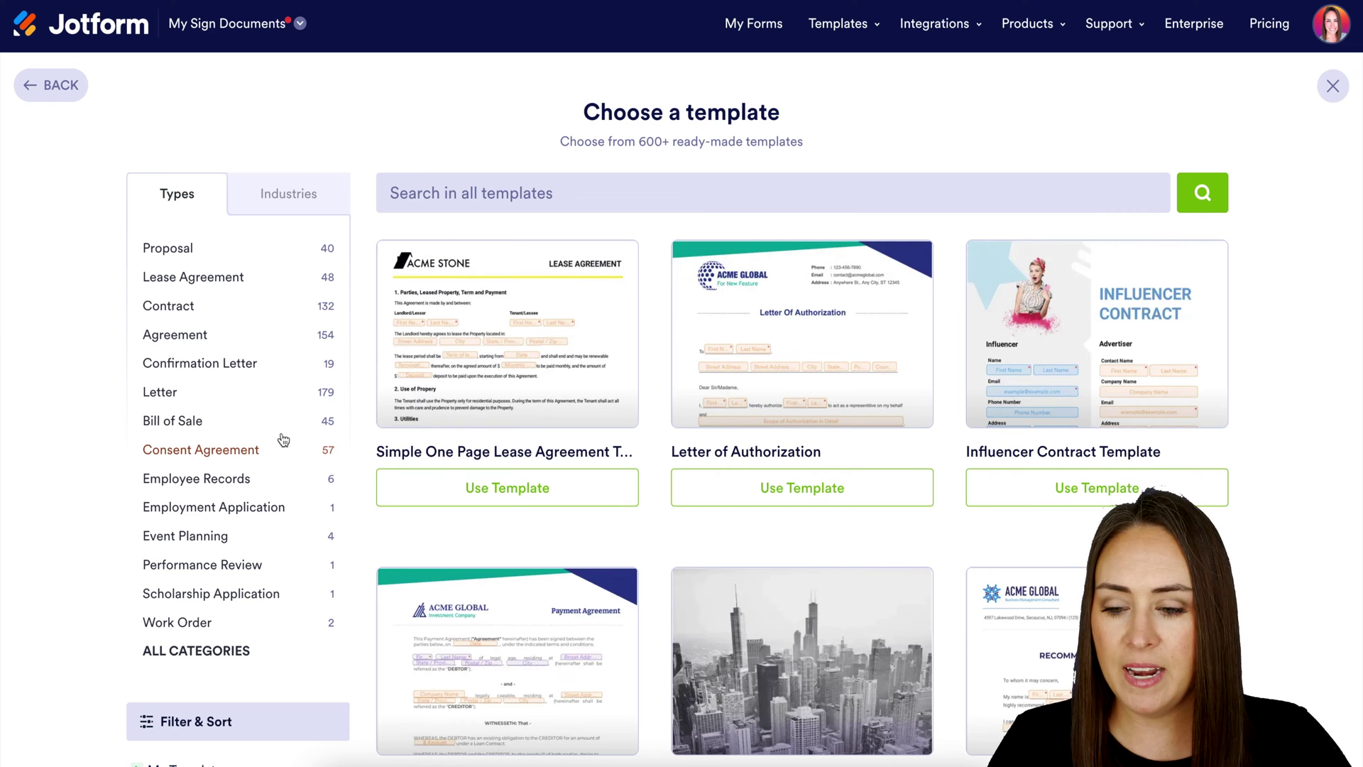
pyautogui.click(161, 395)
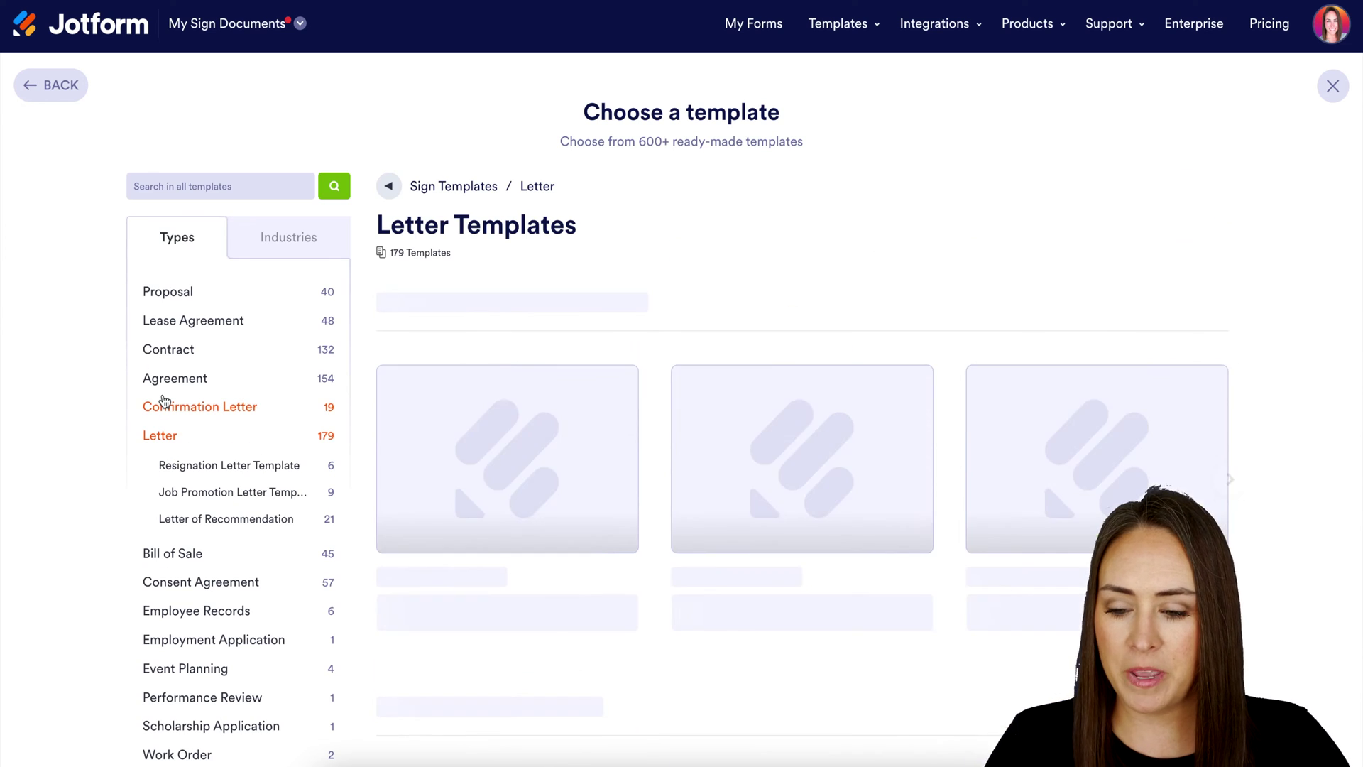
pyautogui.scroll(-1, 363, 590)
pyautogui.scroll(-4, 364, 591)
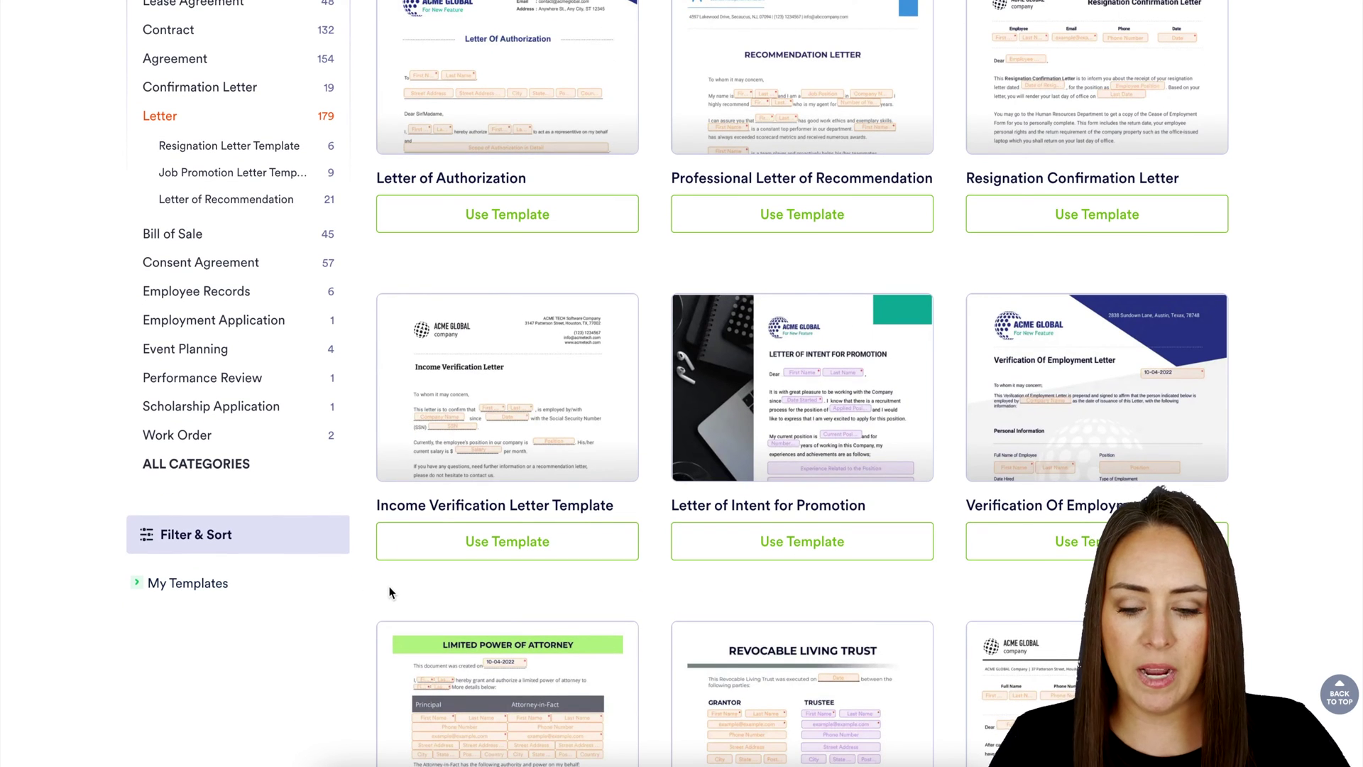
pyautogui.click(510, 547)
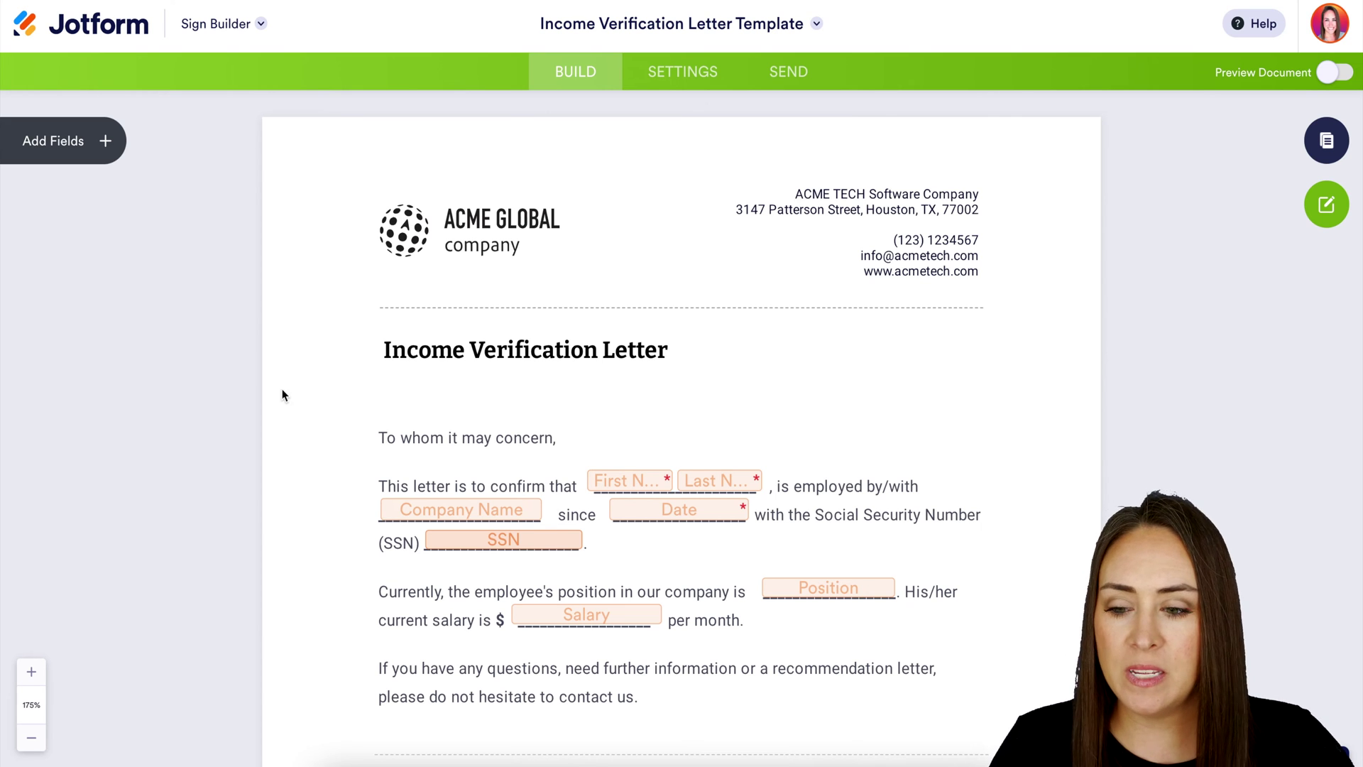
# Place a trial Signature field beside the letter's title, then delete it
pyautogui.click(106, 146)
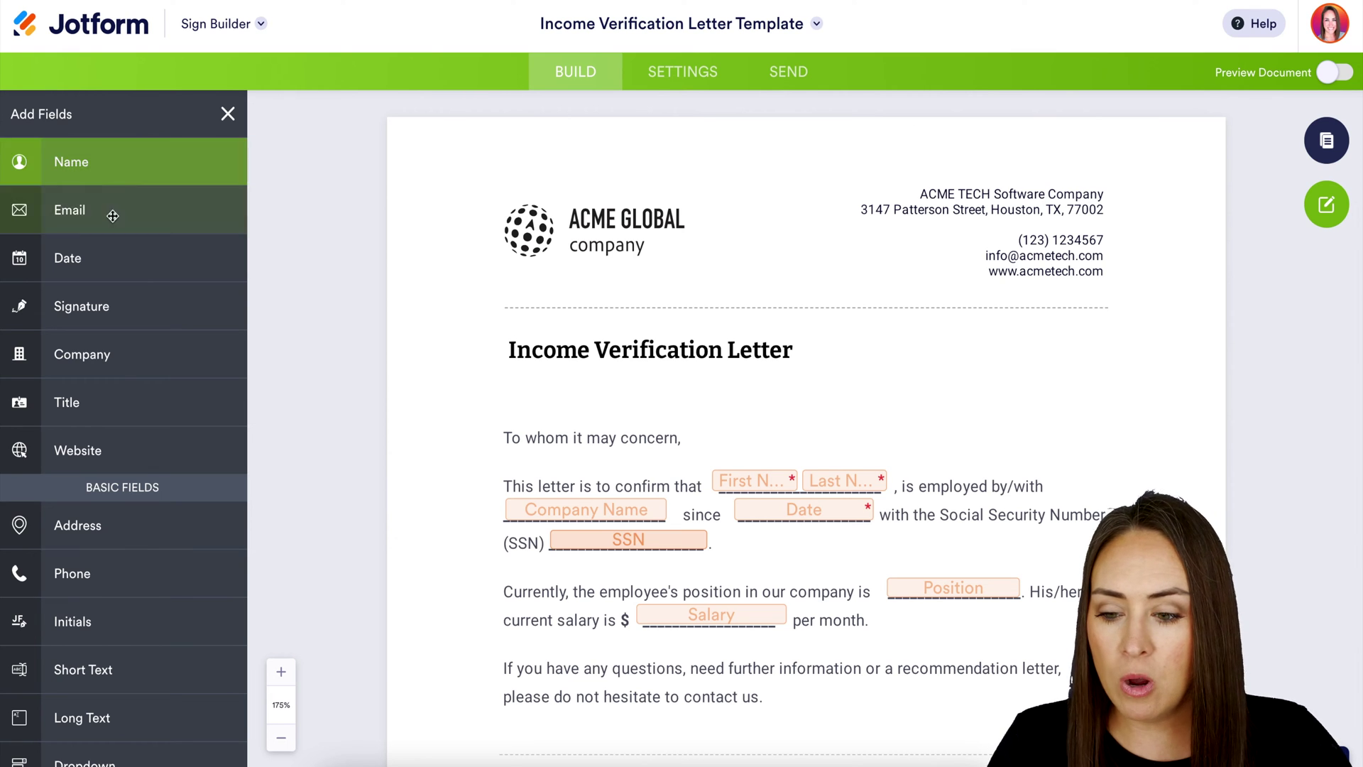
pyautogui.moveTo(74, 305)
pyautogui.mouseDown()
pyautogui.moveTo(861, 440)
pyautogui.moveTo(857, 429)
pyautogui.mouseUp()
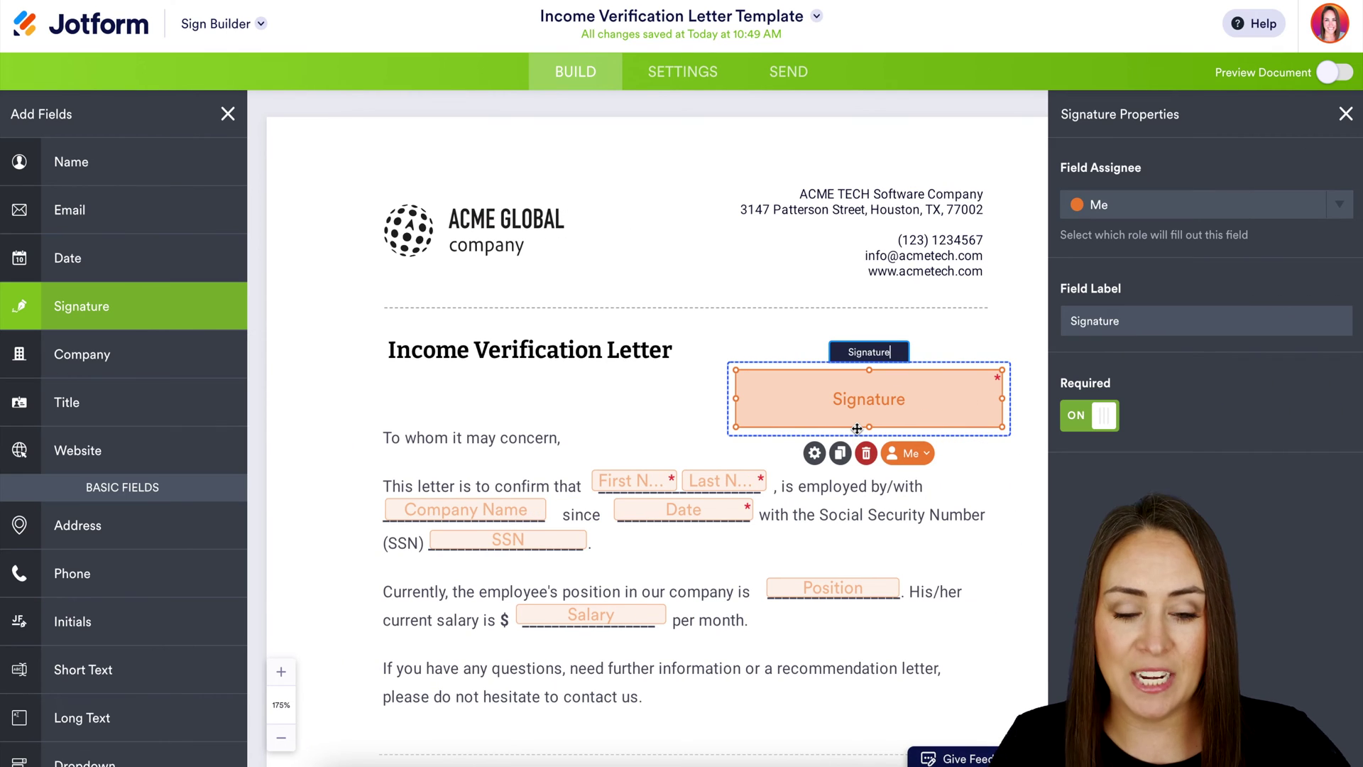
pyautogui.click(867, 456)
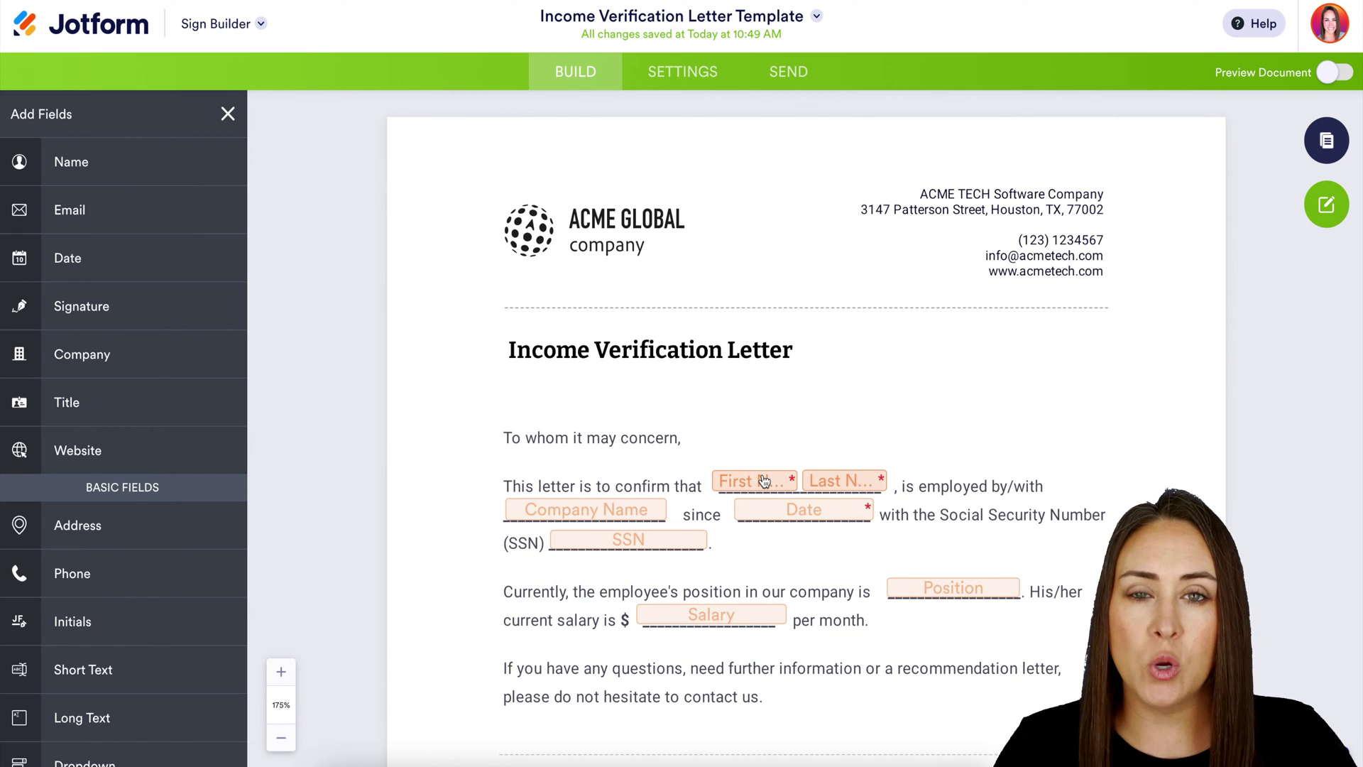
# Assign the employee name, Company Name and Date fields to the Employee signer
pyautogui.click(764, 481)
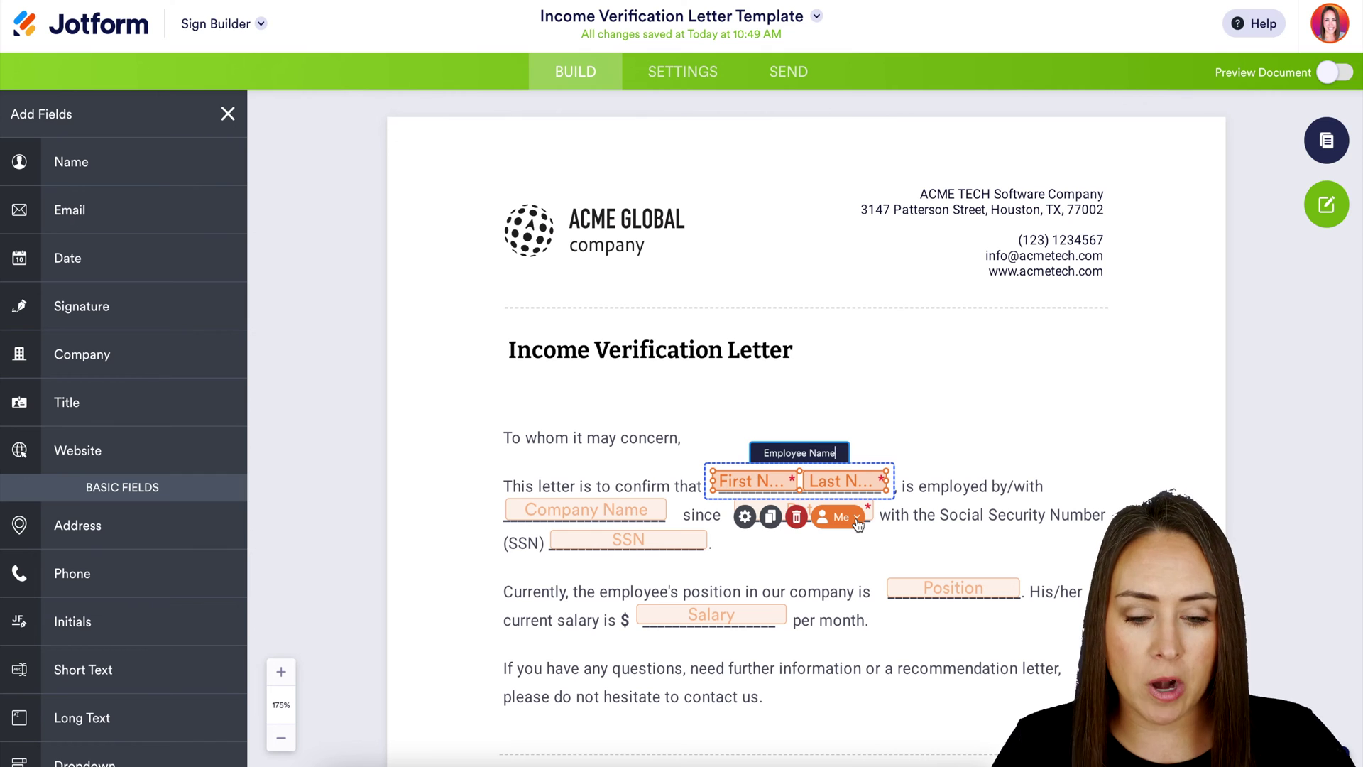
pyautogui.click(857, 523)
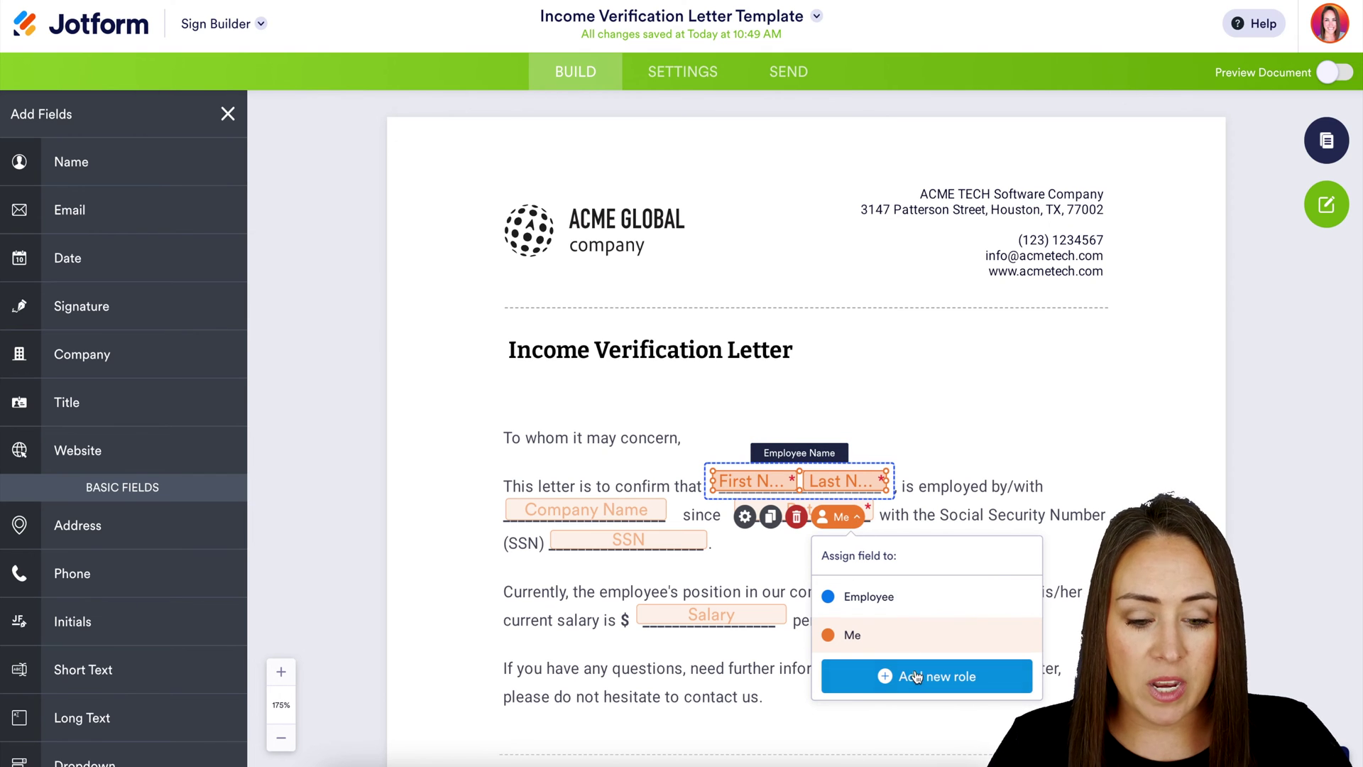
pyautogui.click(879, 602)
pyautogui.click(586, 510)
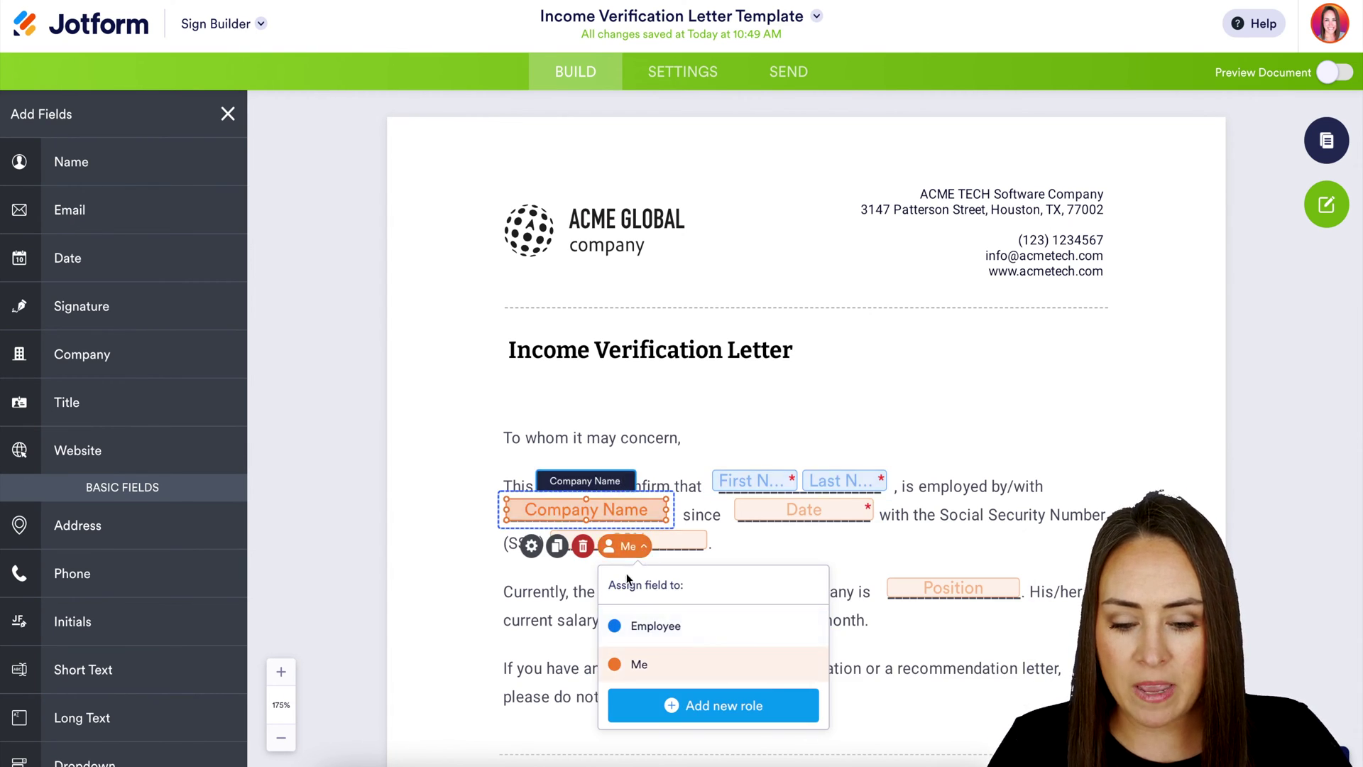
pyautogui.click(643, 628)
pyautogui.click(803, 509)
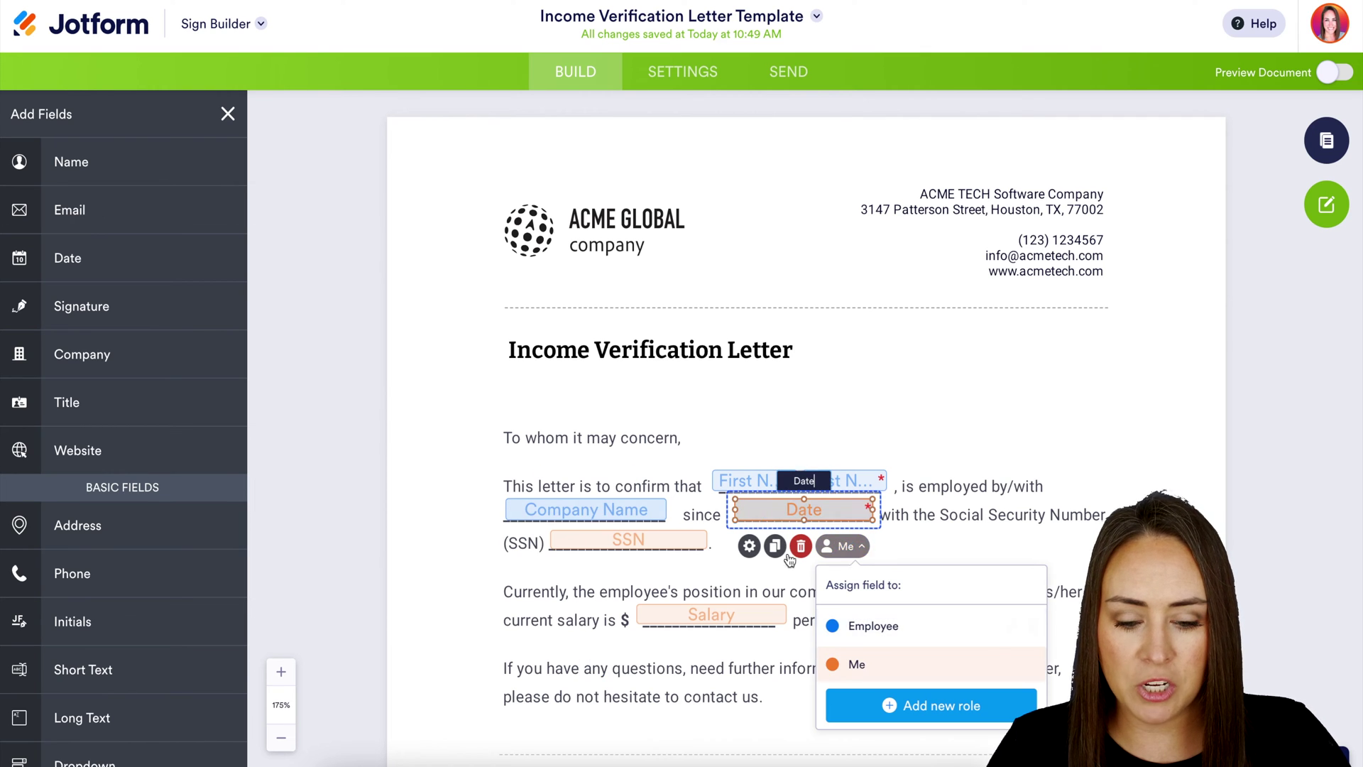
pyautogui.click(858, 628)
# Assign the SSN field to Employee, then select the Salary and Preparer Name fields
pyautogui.click(628, 540)
pyautogui.click(715, 652)
pyautogui.click(777, 615)
pyautogui.scroll(-8, 1038, 657)
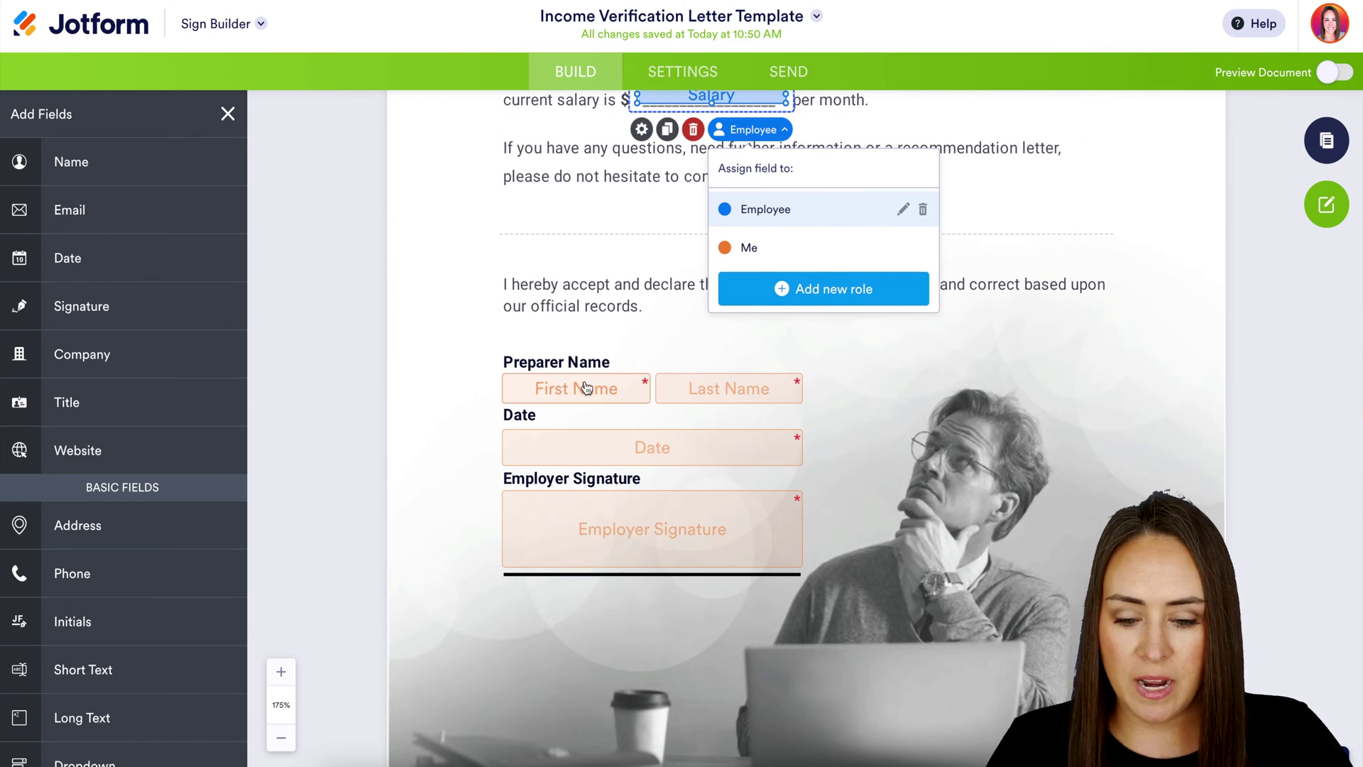
pyautogui.click(585, 387)
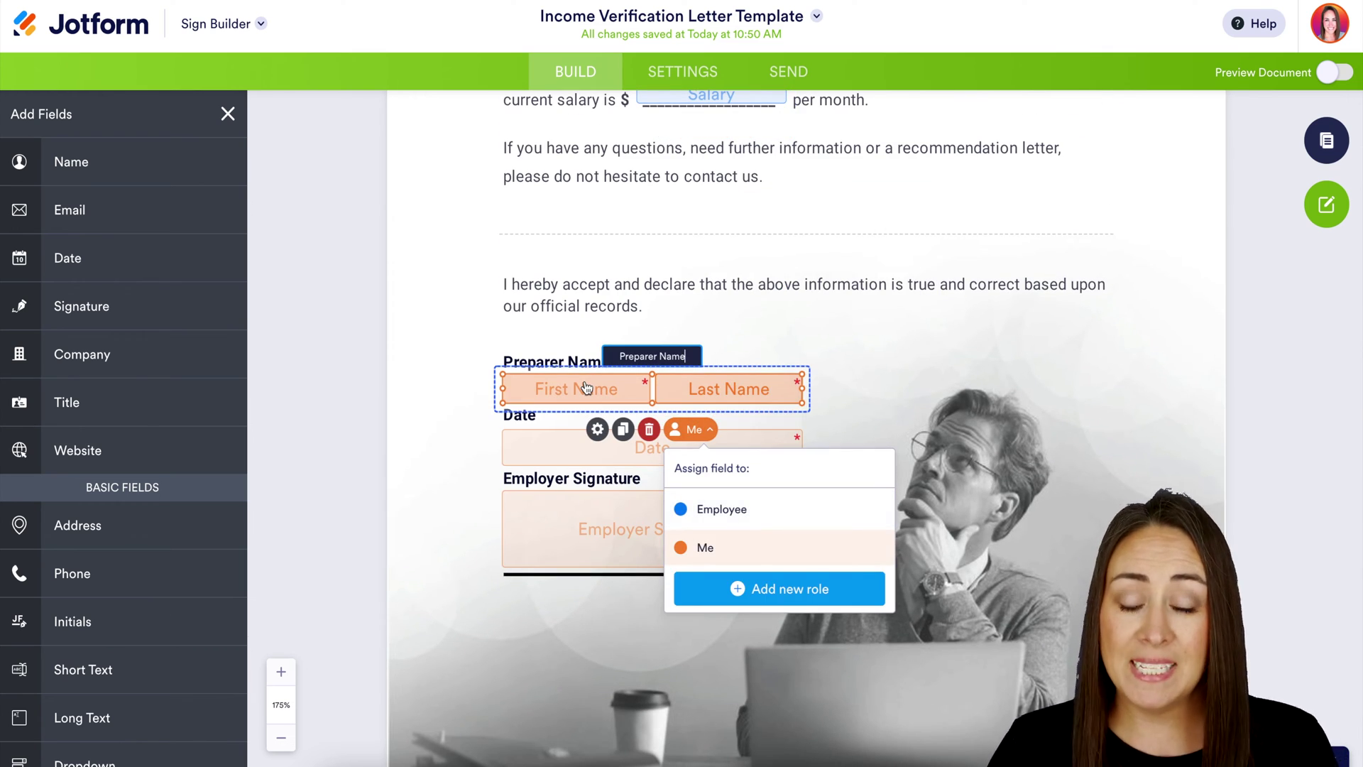
# Keep Preparer Name assigned to Me and required, then preview the document for all roles
pyautogui.scroll(-1, 585, 387)
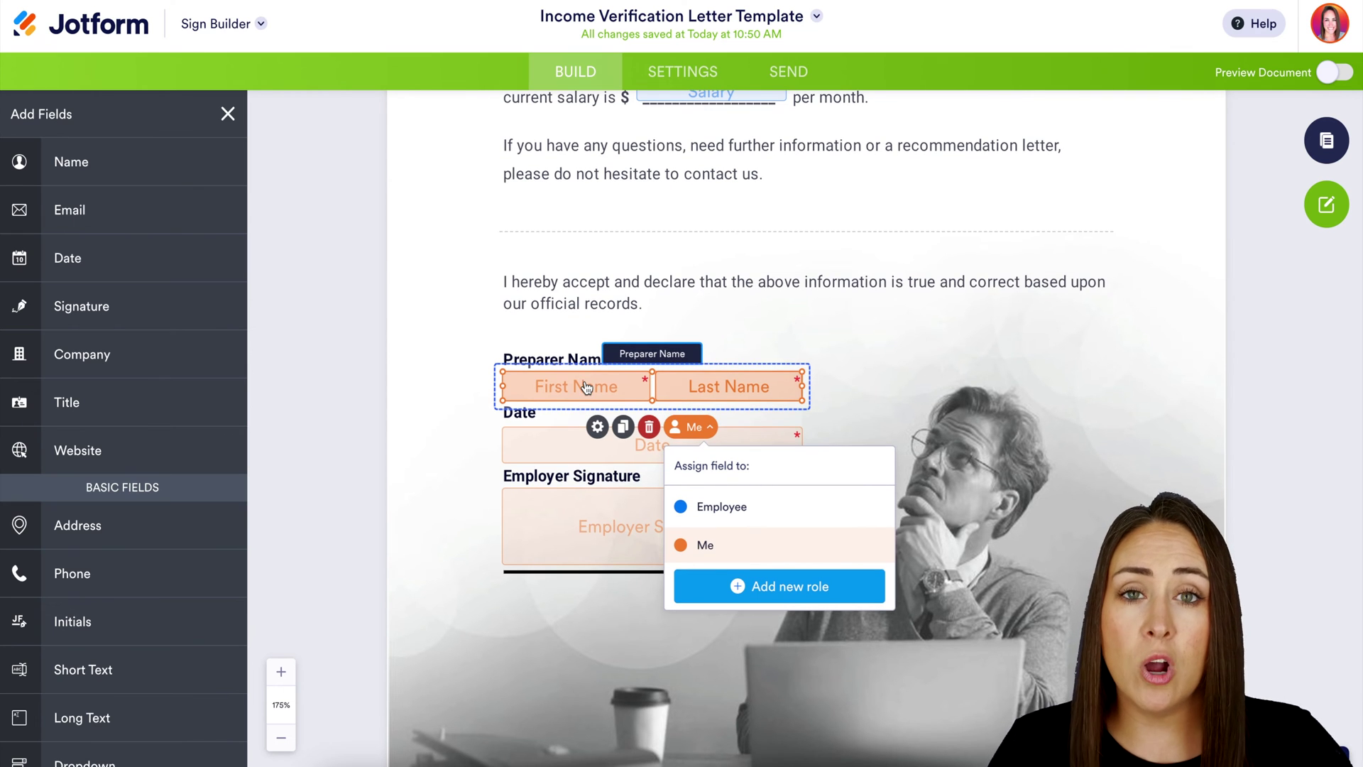
pyautogui.click(599, 428)
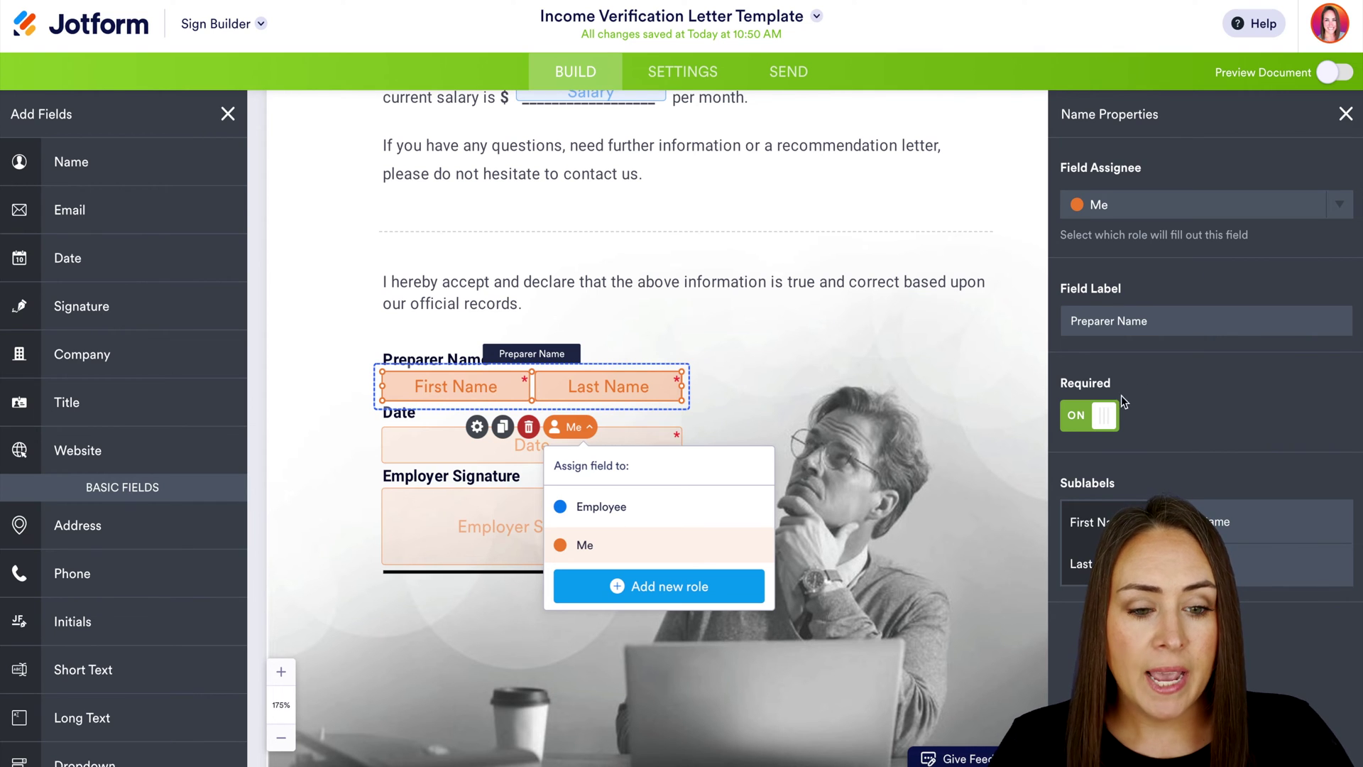
pyautogui.click(1197, 210)
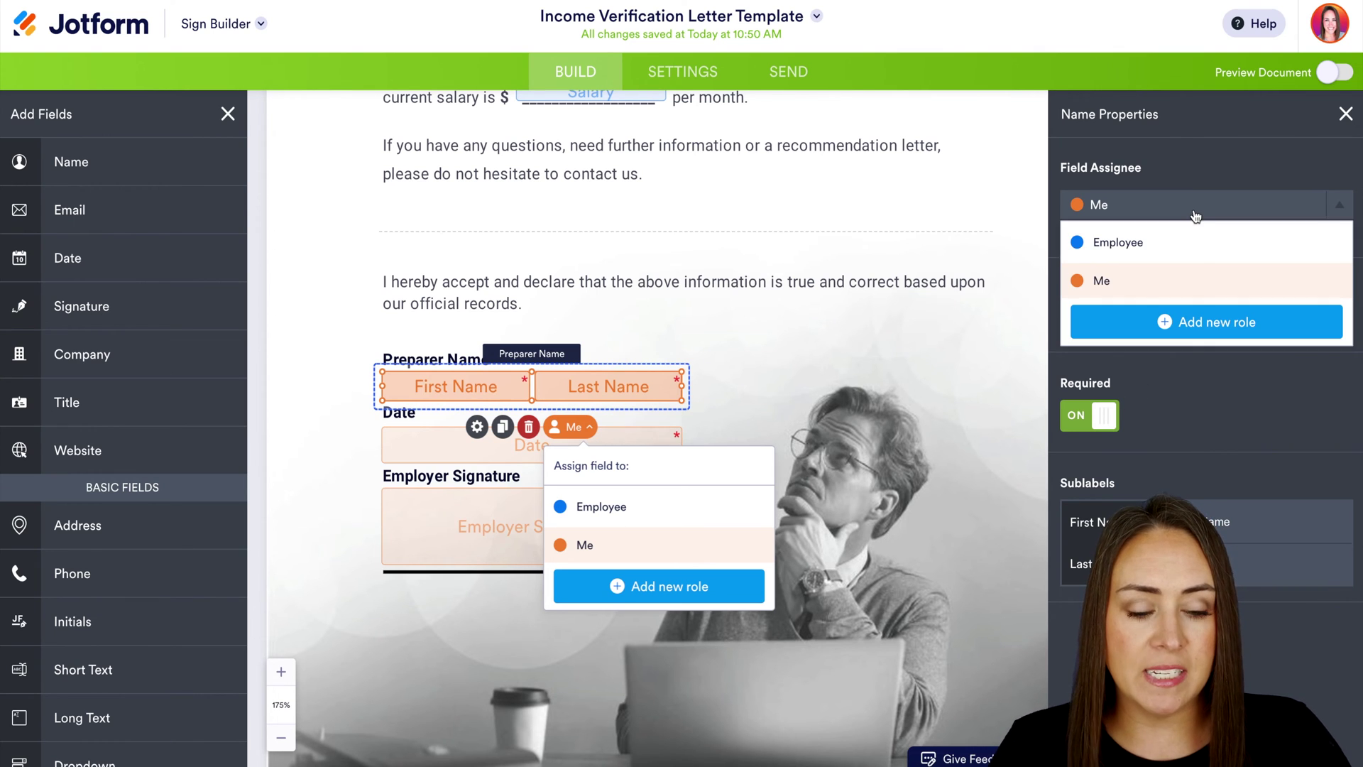
pyautogui.click(1341, 210)
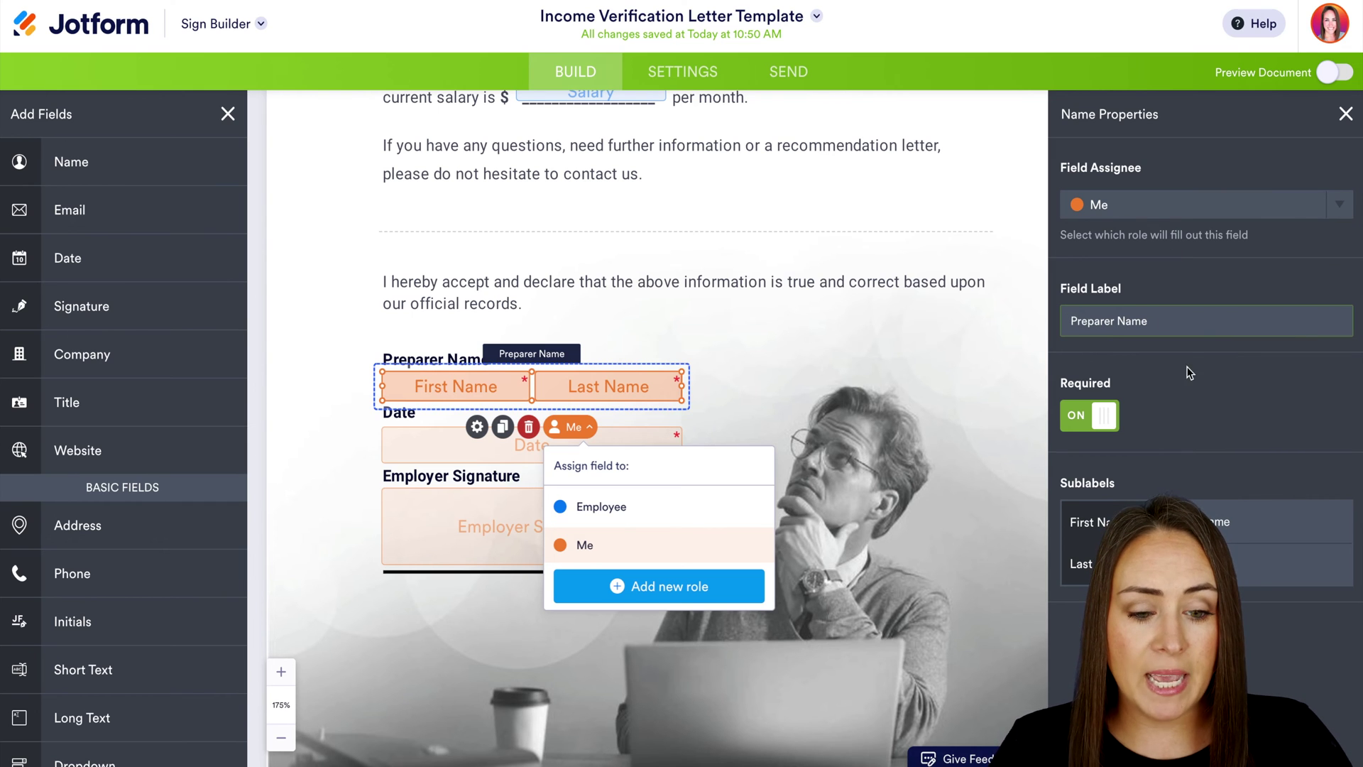
pyautogui.click(1099, 424)
pyautogui.click(1098, 424)
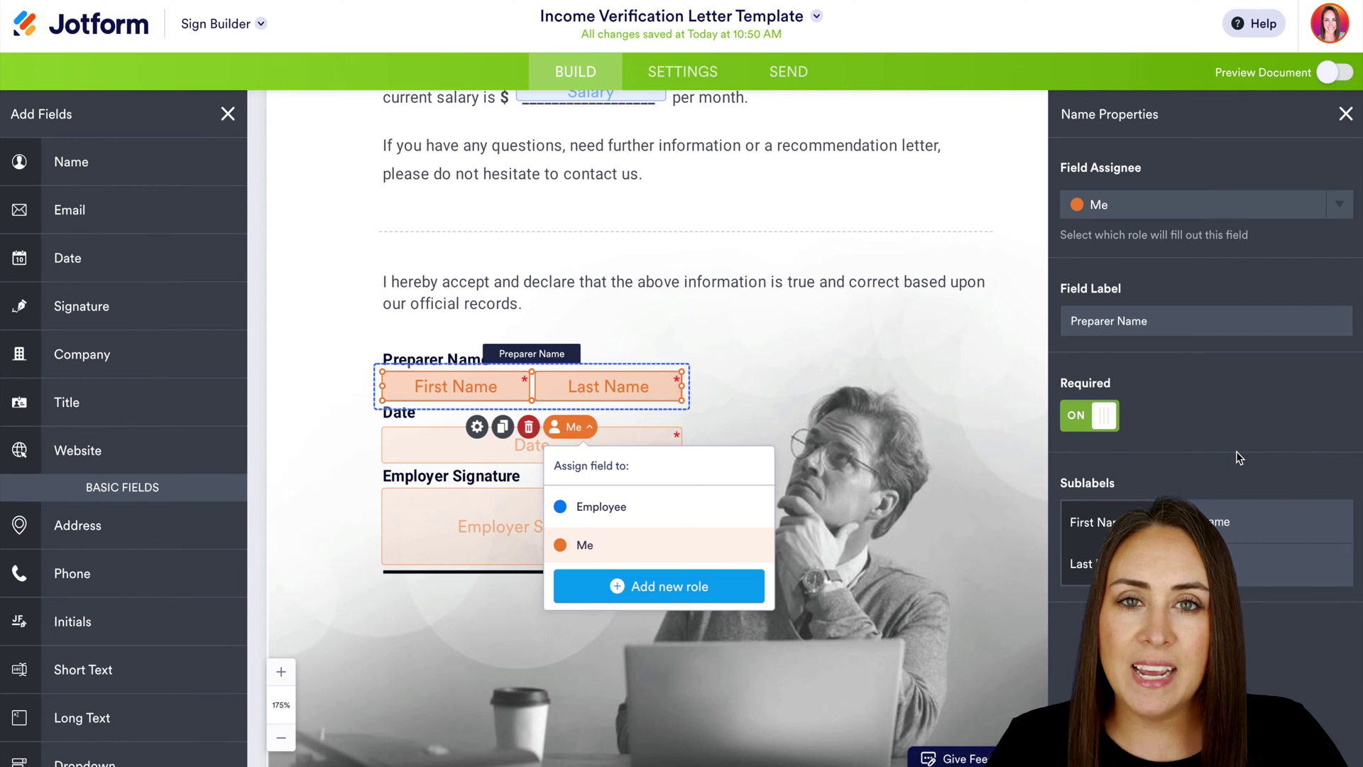
pyautogui.click(1328, 72)
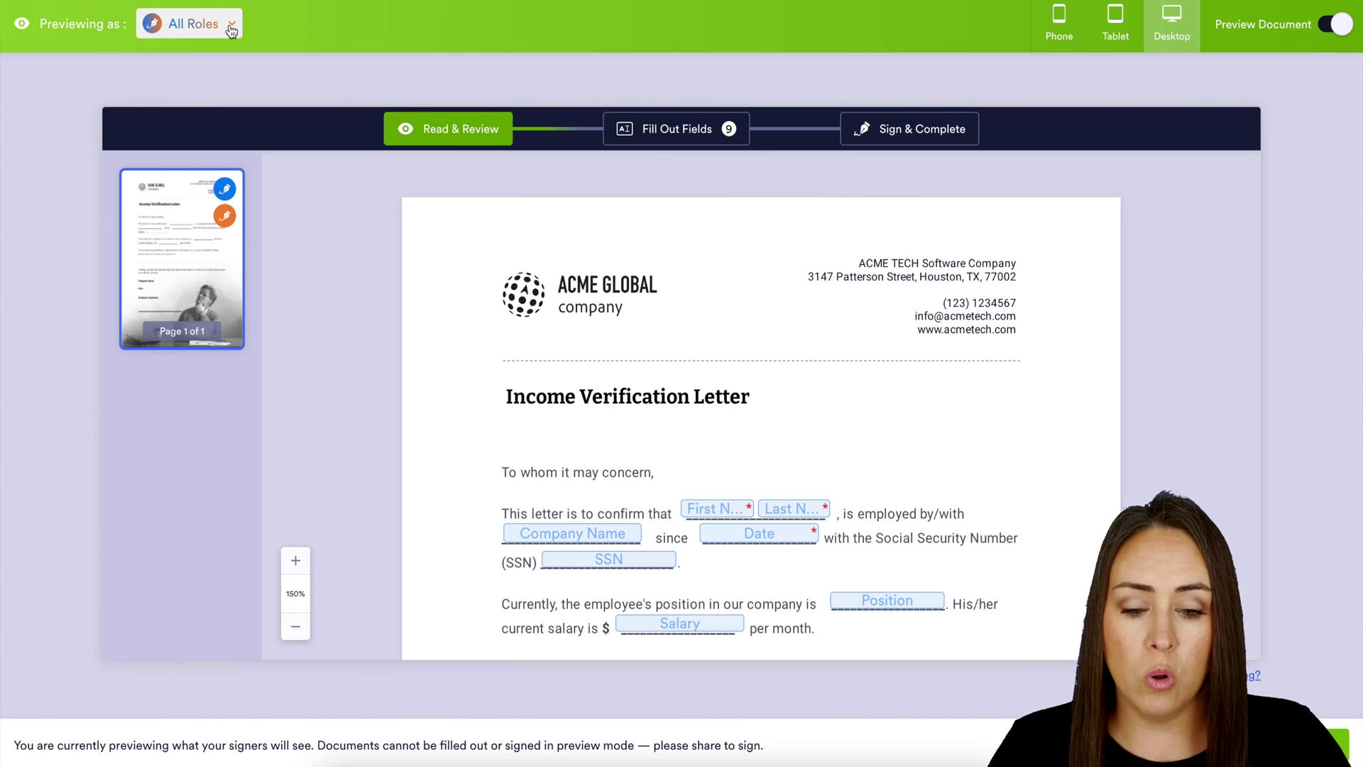
pyautogui.scroll(-2, 602, 396)
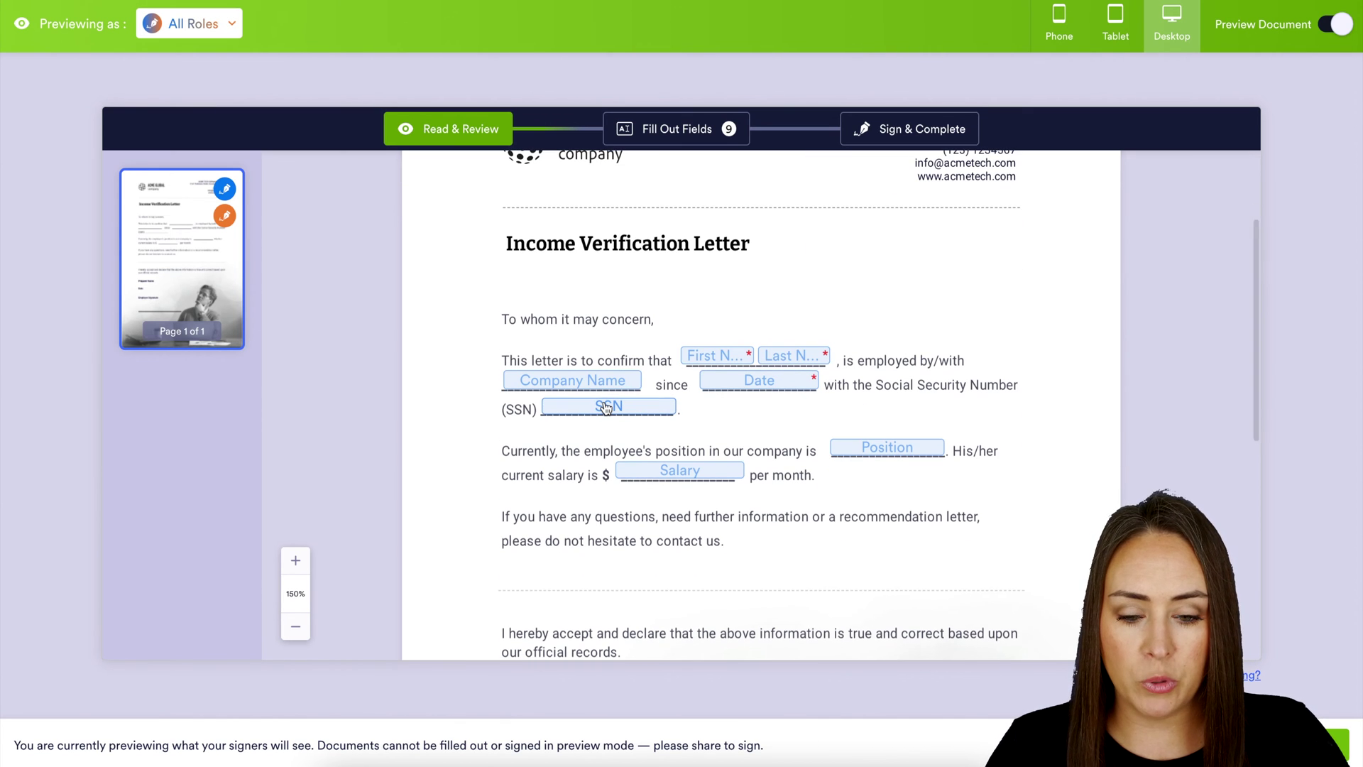
pyautogui.scroll(-4, 606, 408)
pyautogui.scroll(-2, 605, 408)
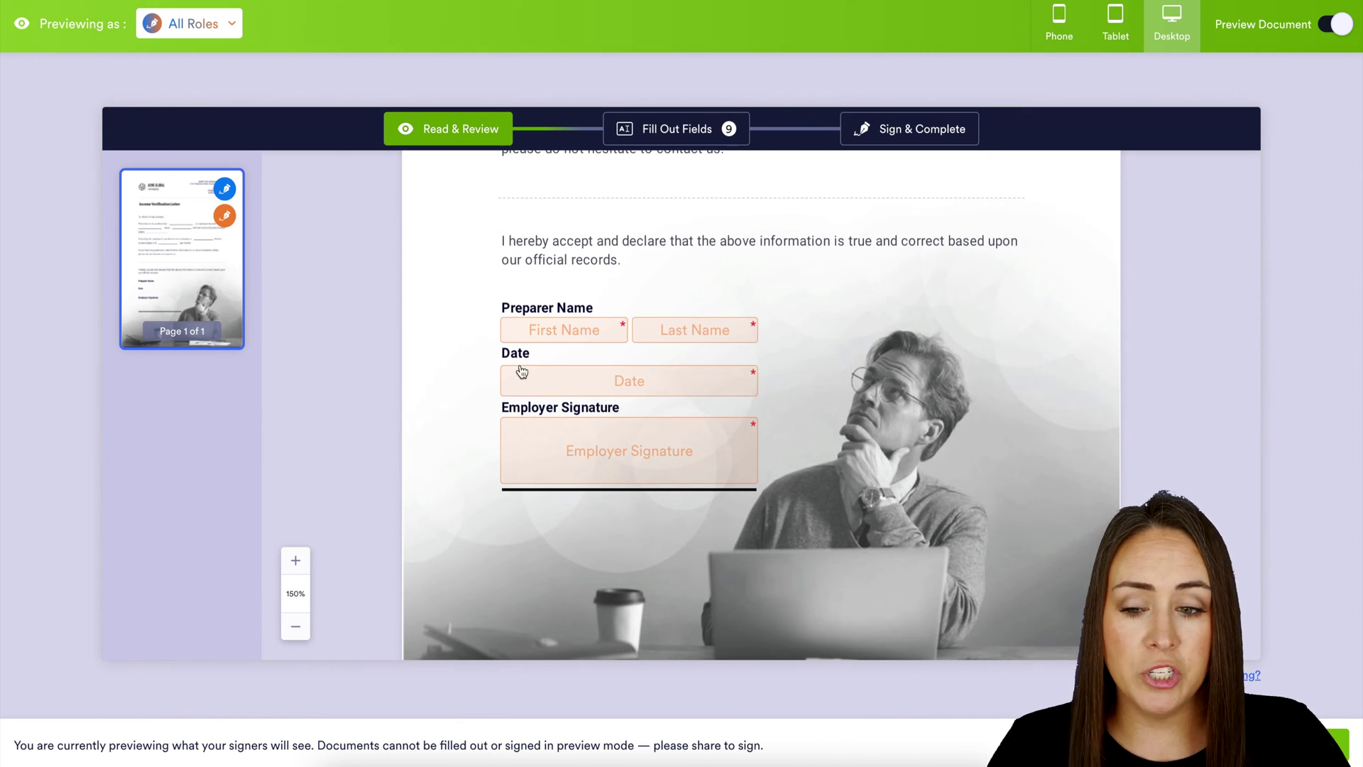
pyautogui.click(226, 24)
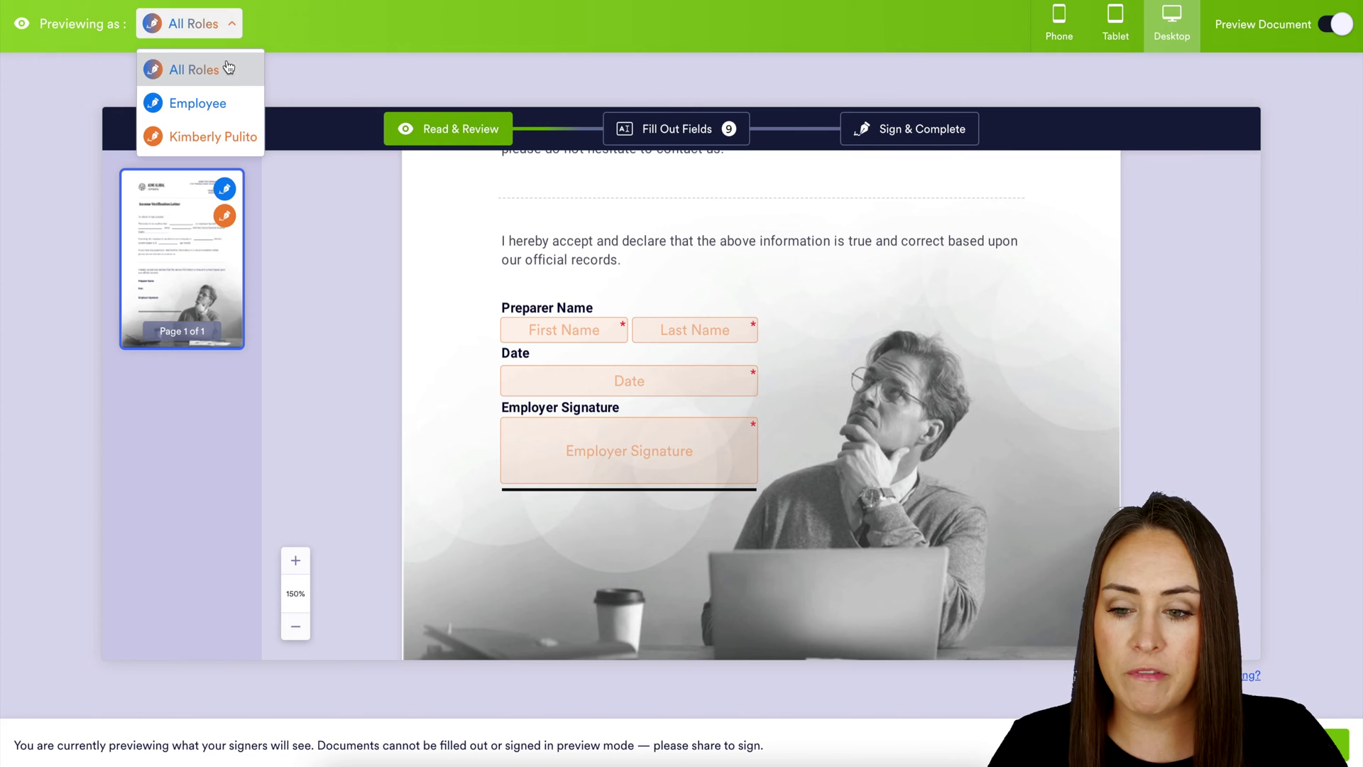
pyautogui.click(216, 104)
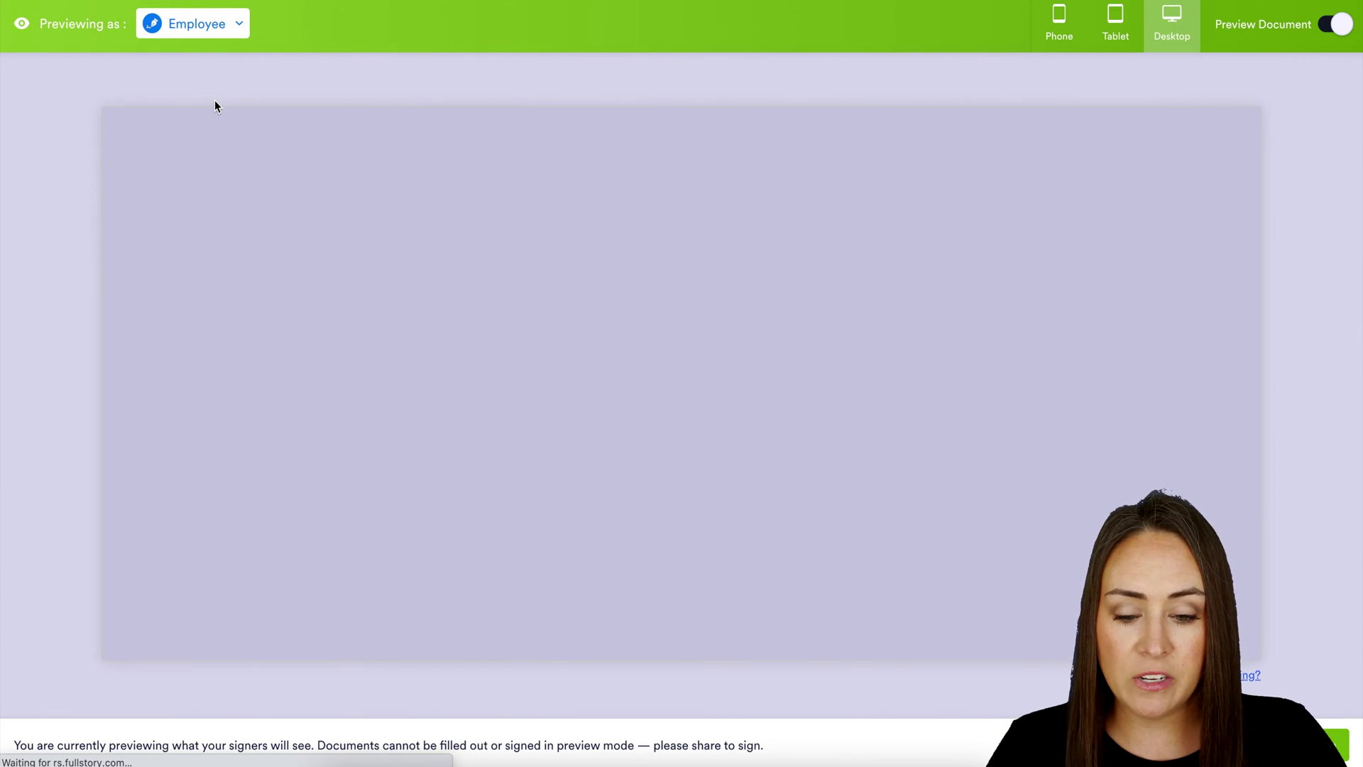
pyautogui.scroll(-3, 718, 458)
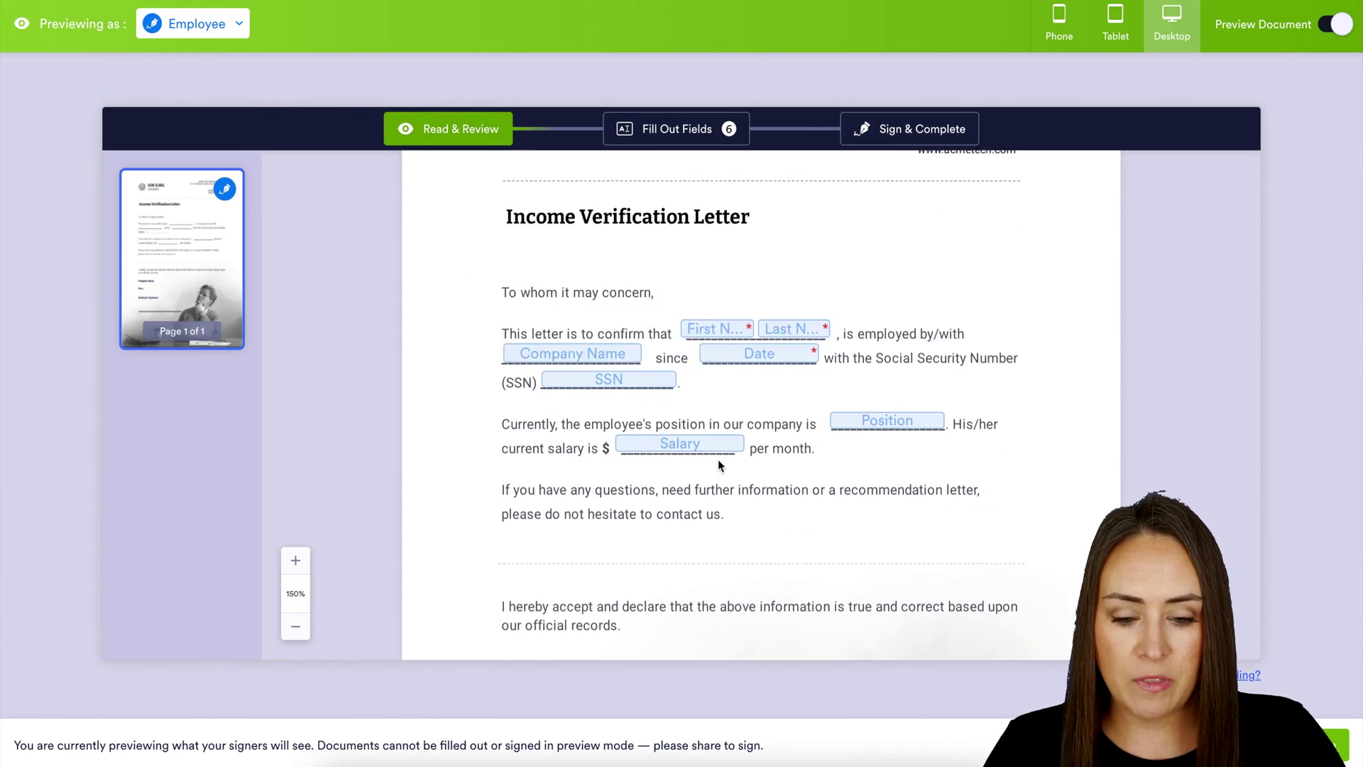
pyautogui.scroll(-4, 718, 458)
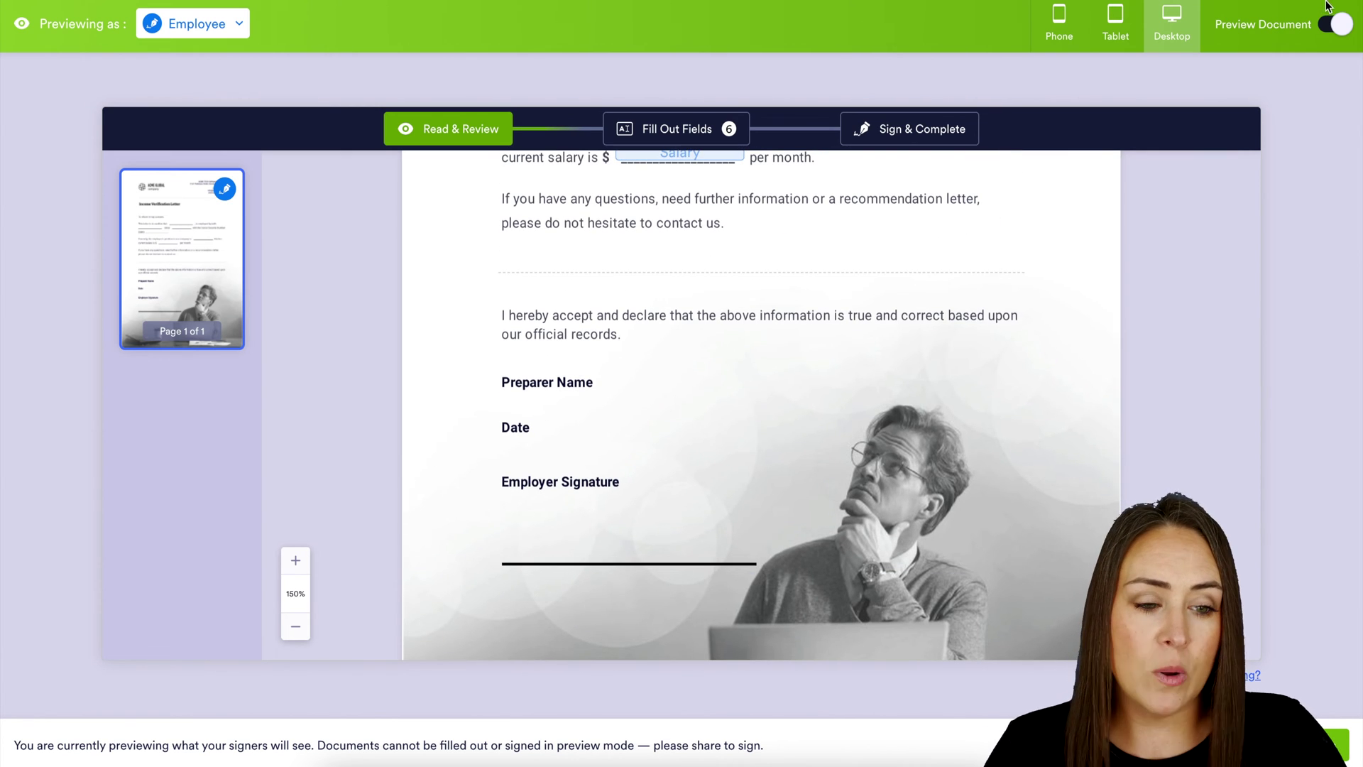
pyautogui.click(1334, 23)
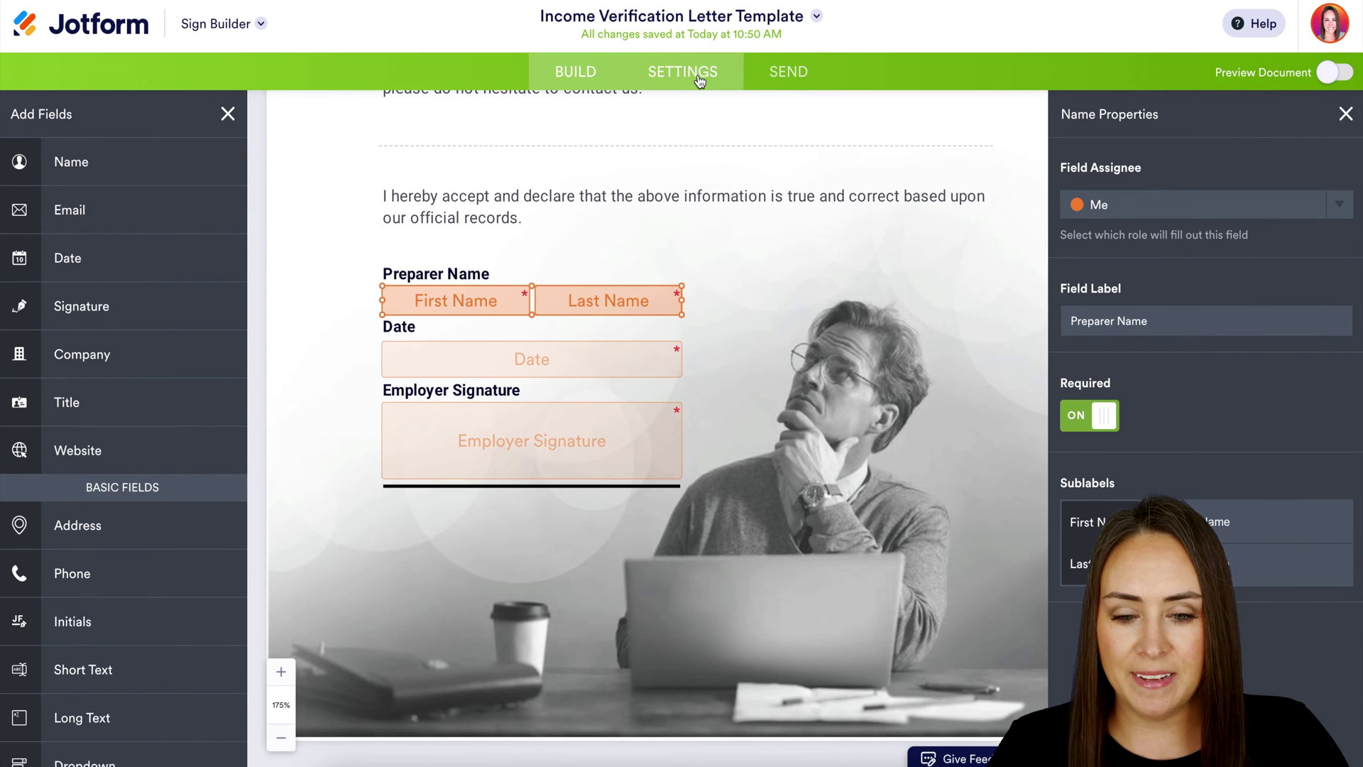
# Set the signer email message to 'Please sign ASAP' and move to the Send page
pyautogui.click(700, 80)
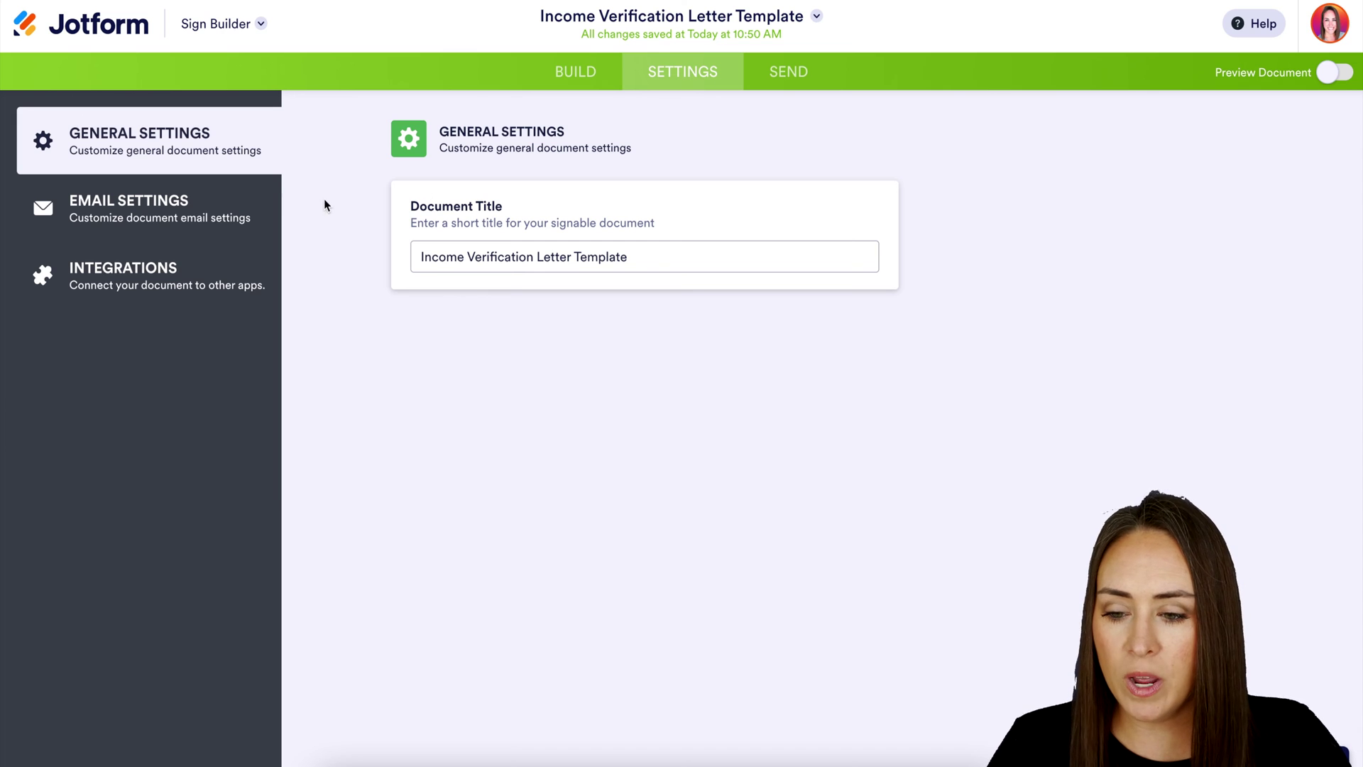
pyautogui.click(191, 216)
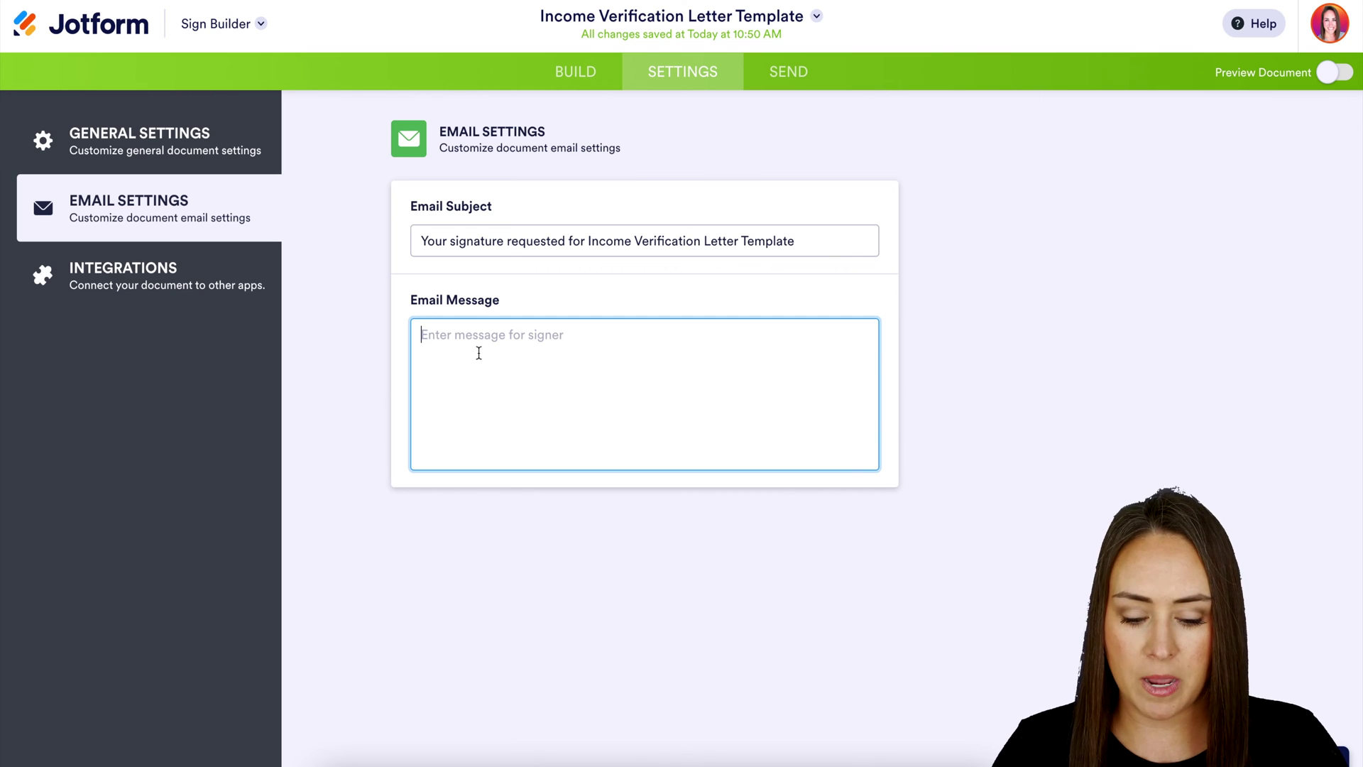
pyautogui.write('Please sign ASAP')
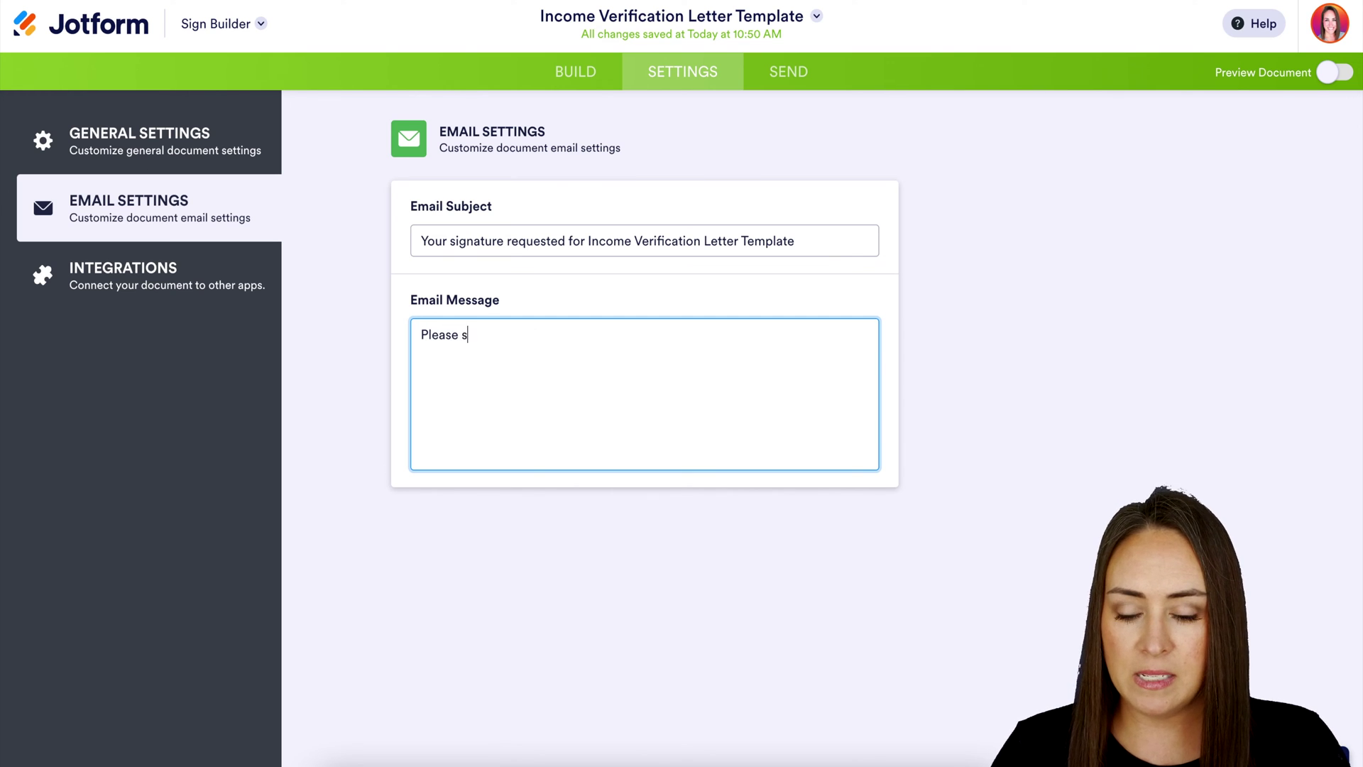
pyautogui.click(200, 299)
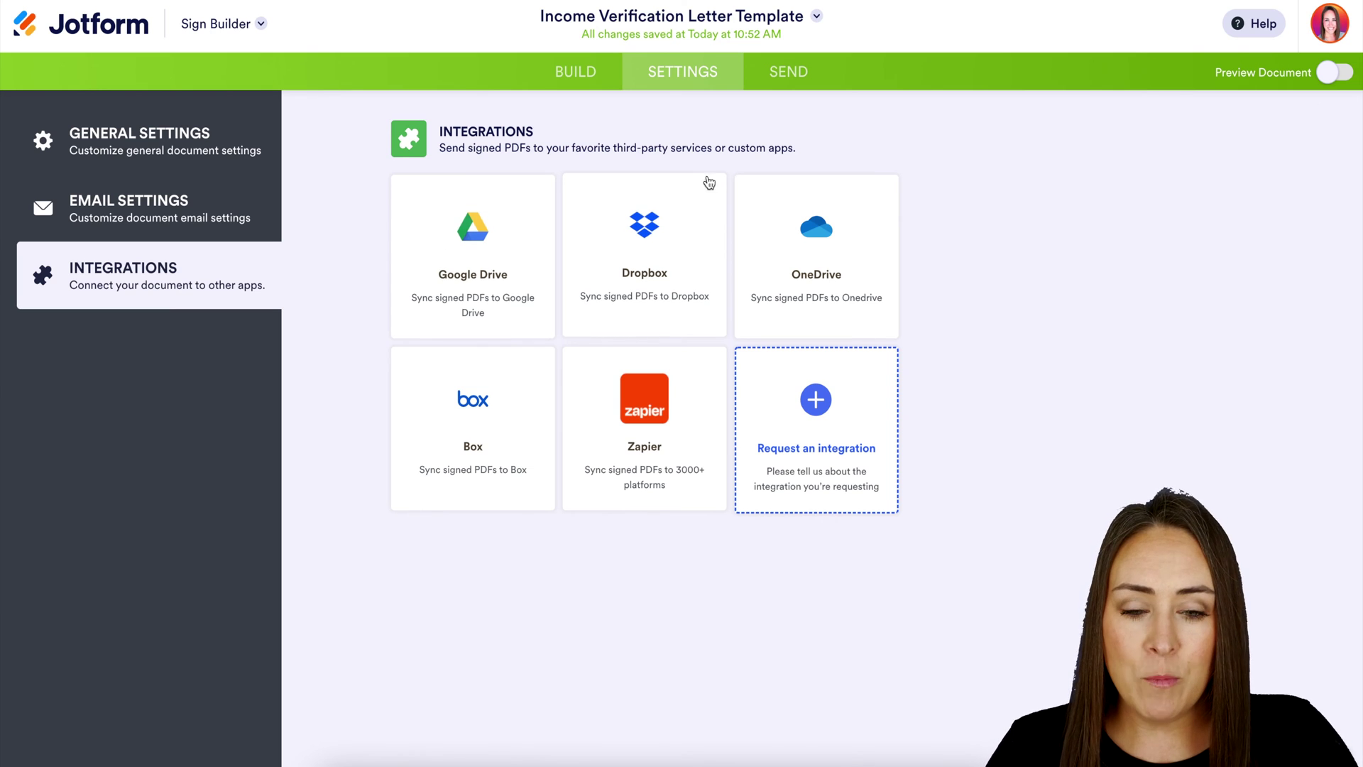
pyautogui.click(799, 73)
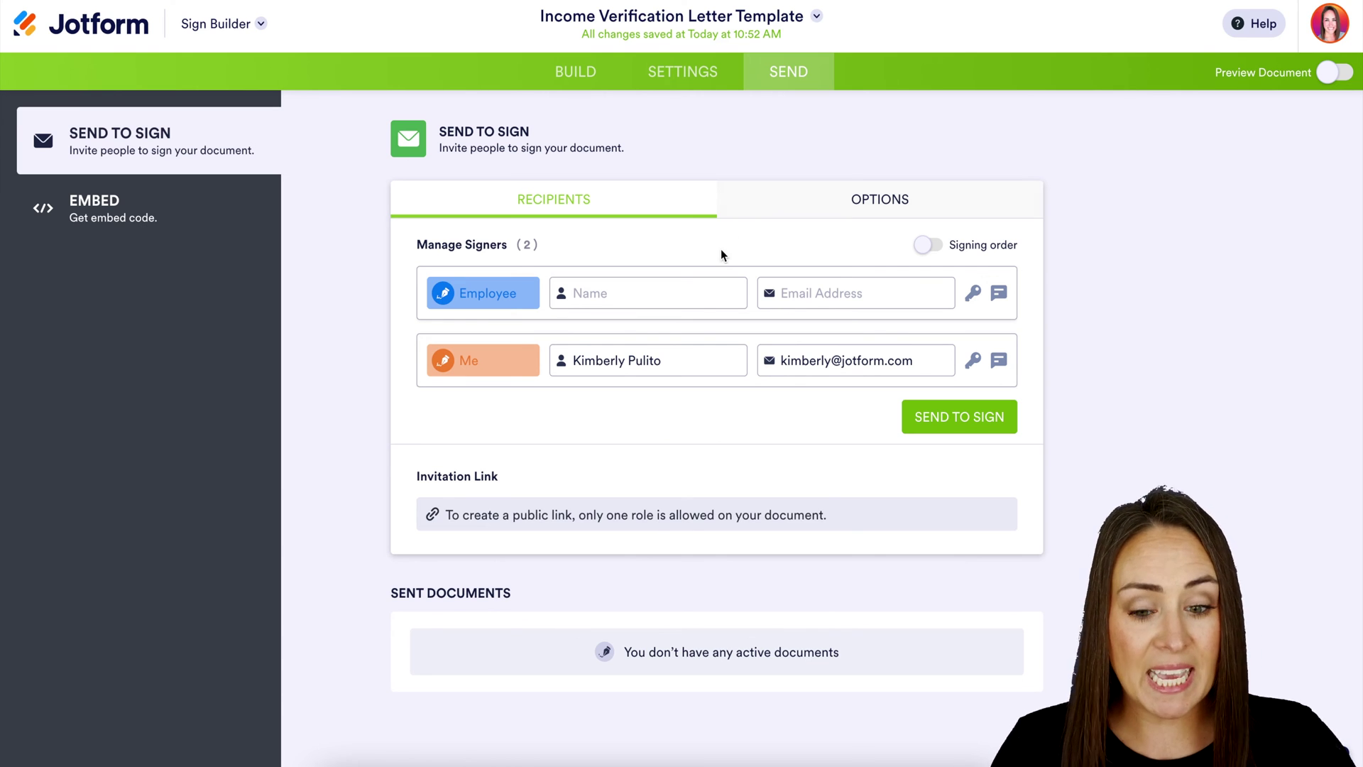
# Enter the Employee signer's name and e-mail, and give them an access code
pyautogui.click(652, 291)
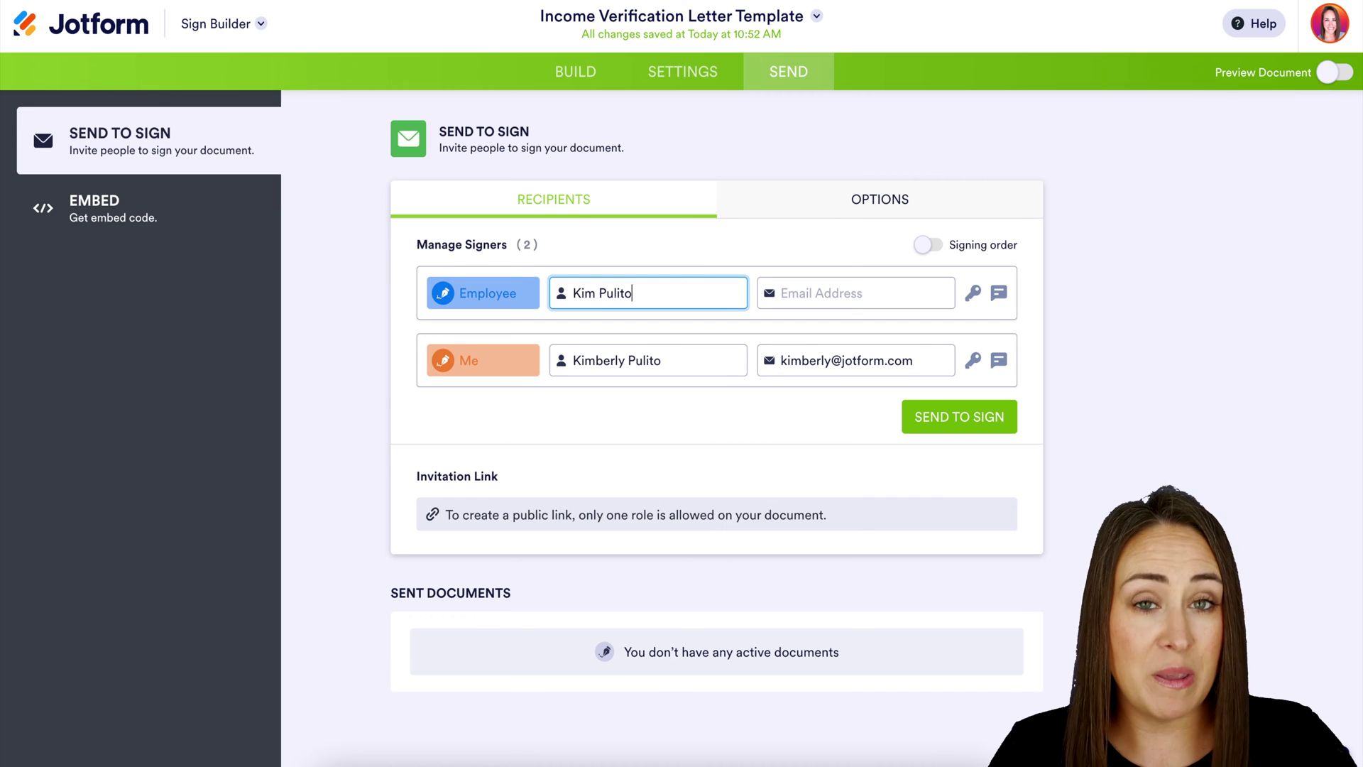
pyautogui.click(808, 299)
pyautogui.hotkey('ctrl', 'v')
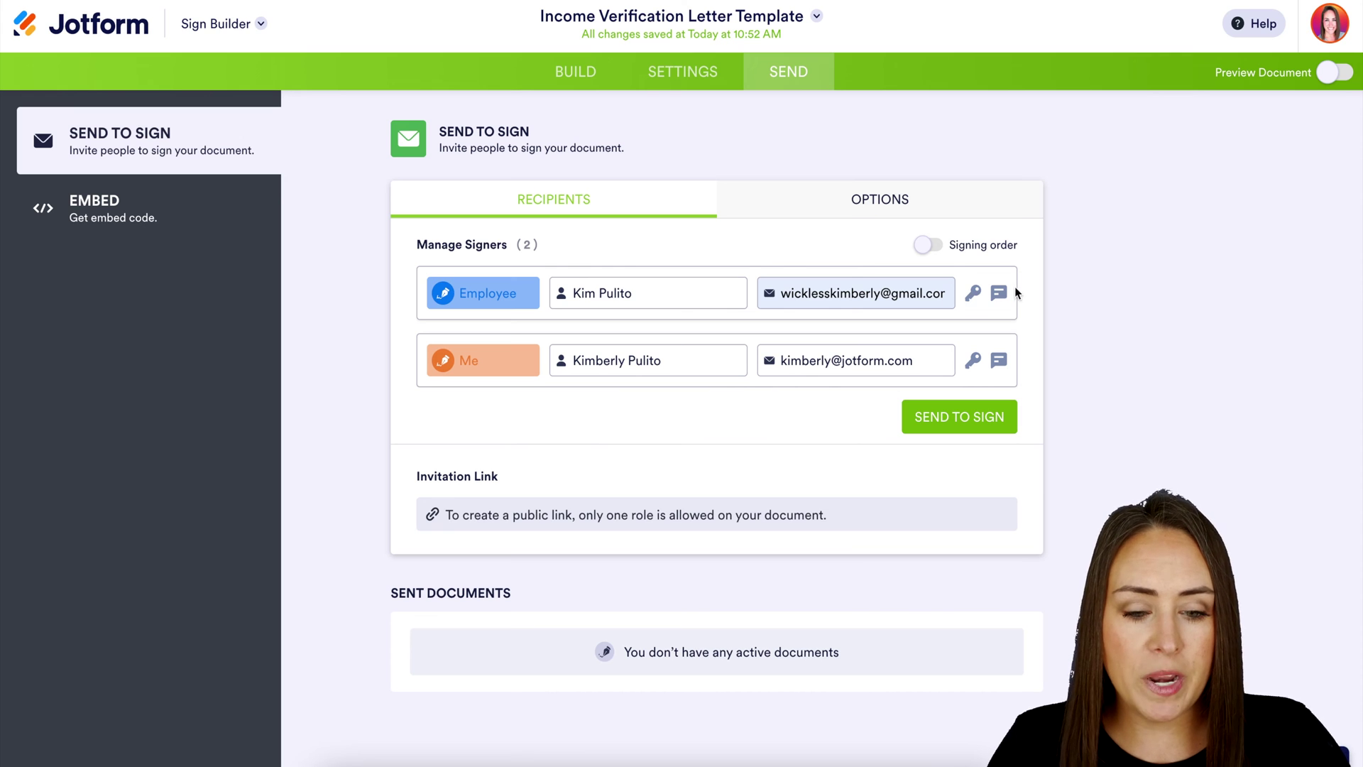
pyautogui.click(977, 303)
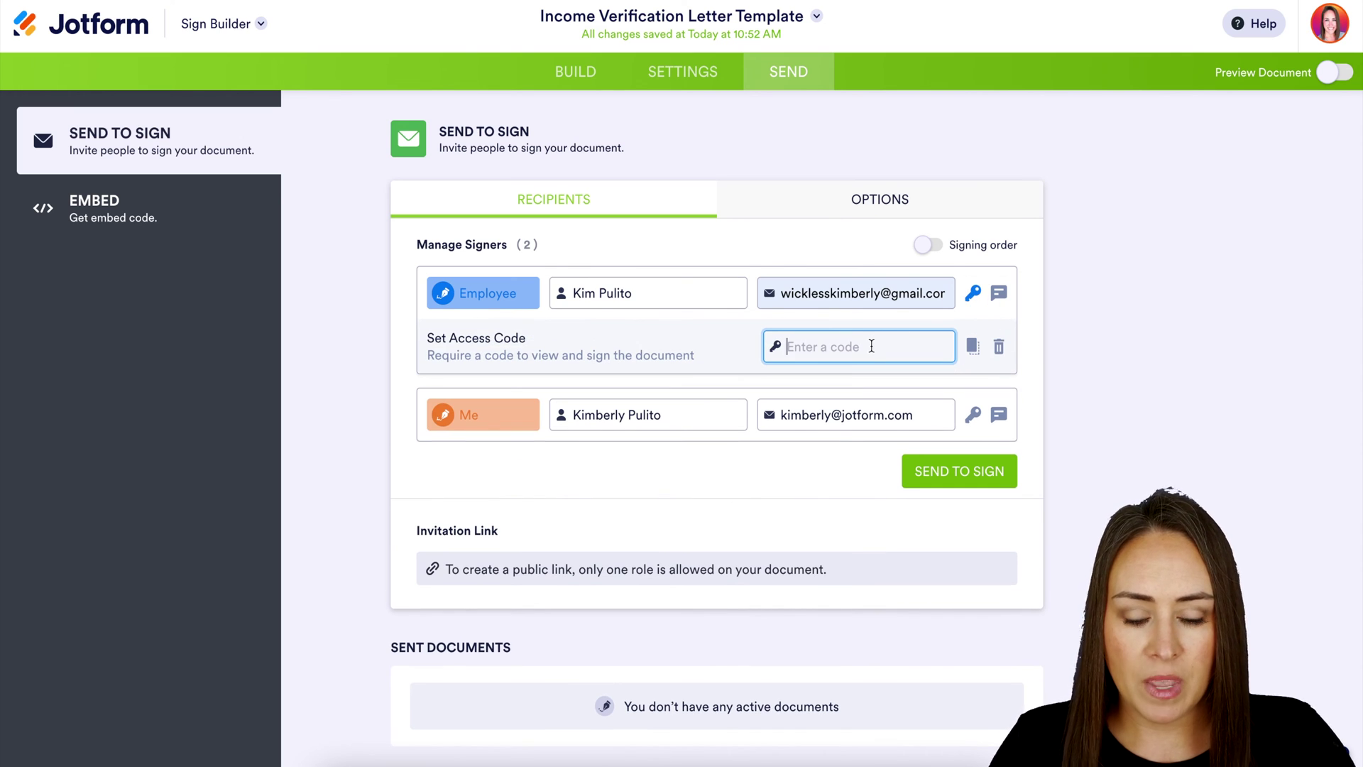
pyautogui.write('123')
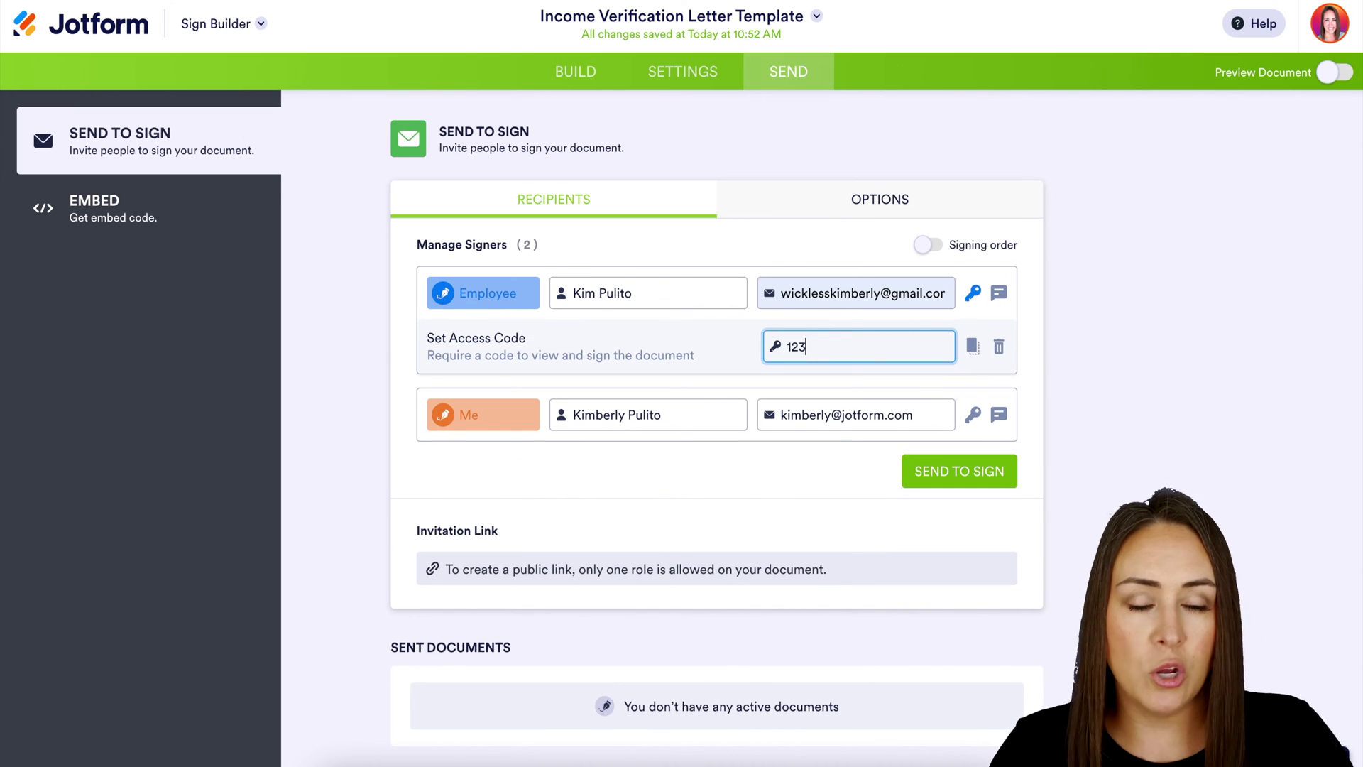
pyautogui.click(1000, 296)
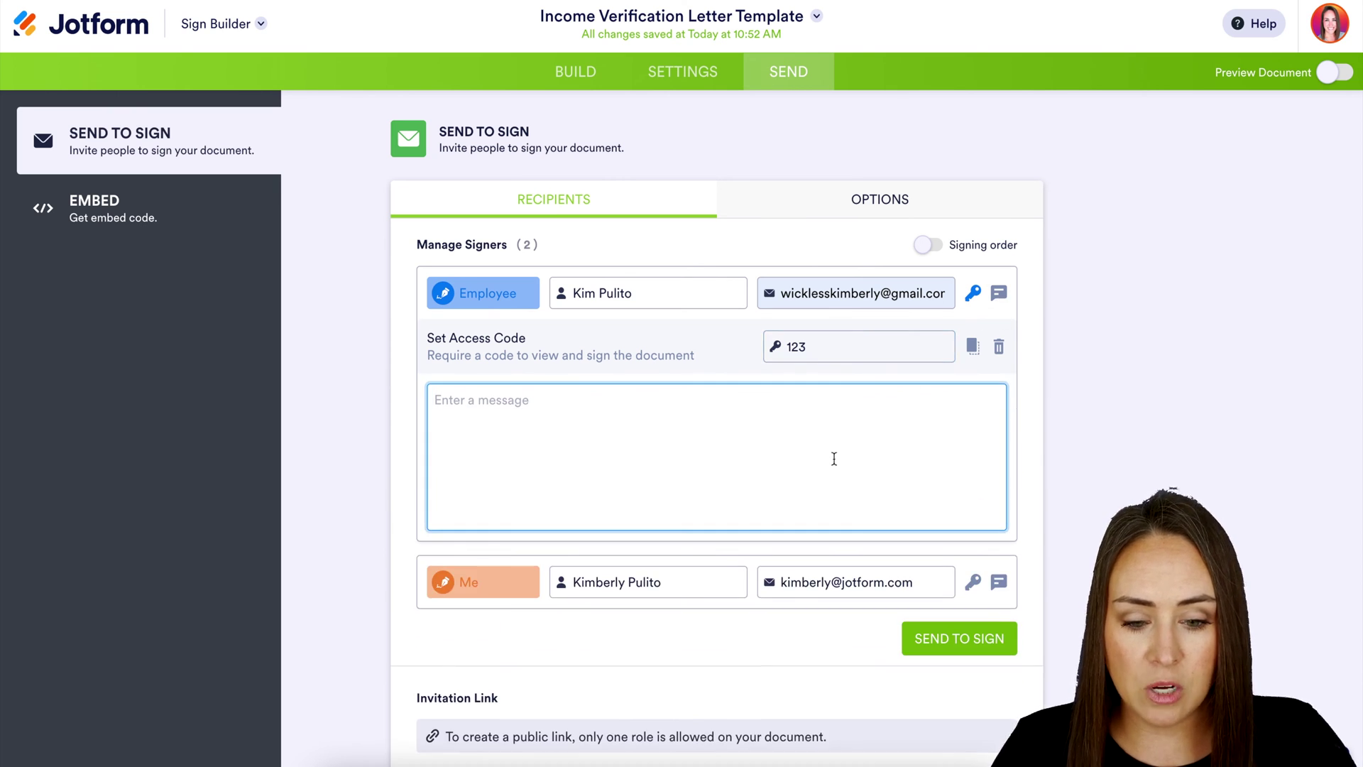
# Add a private message telling the Employee the passcode, and turn on signing order
pyautogui.write('Passcode')
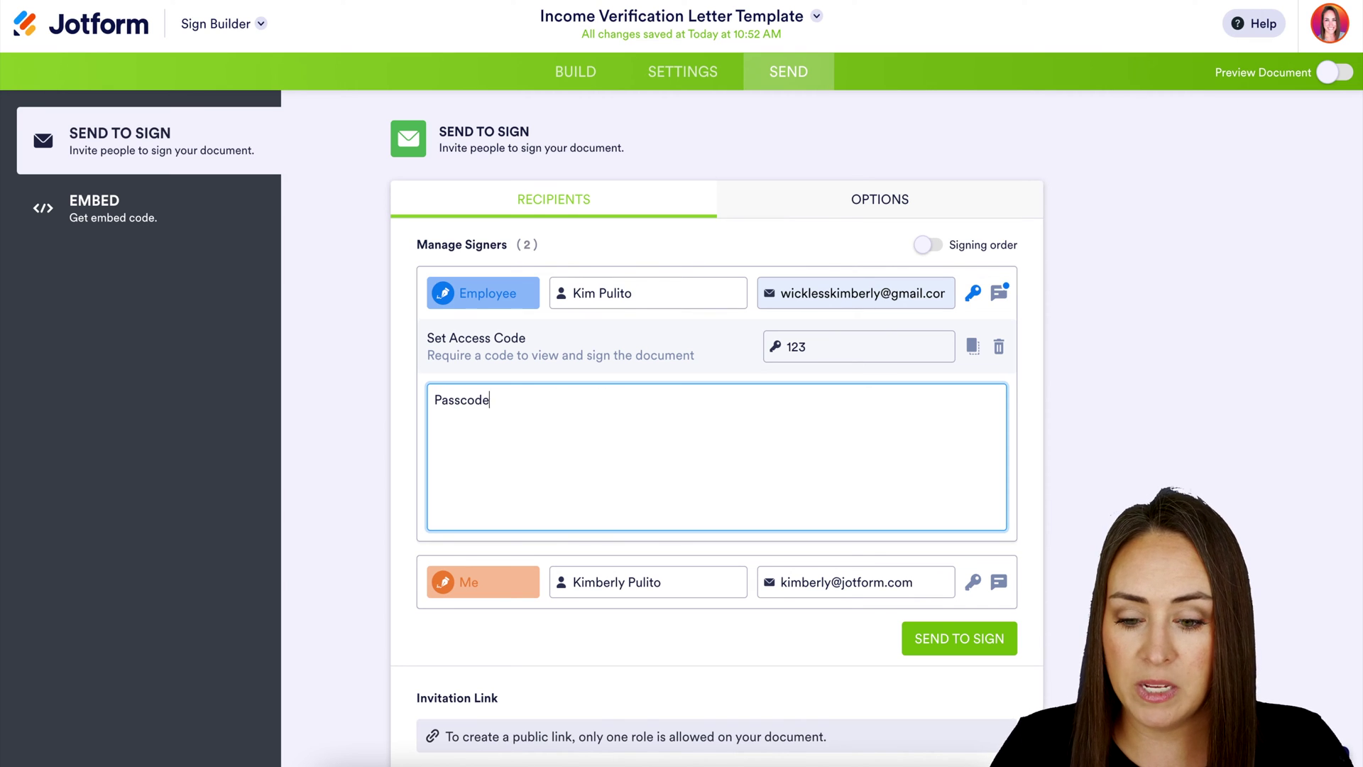
pyautogui.write(' is 123')
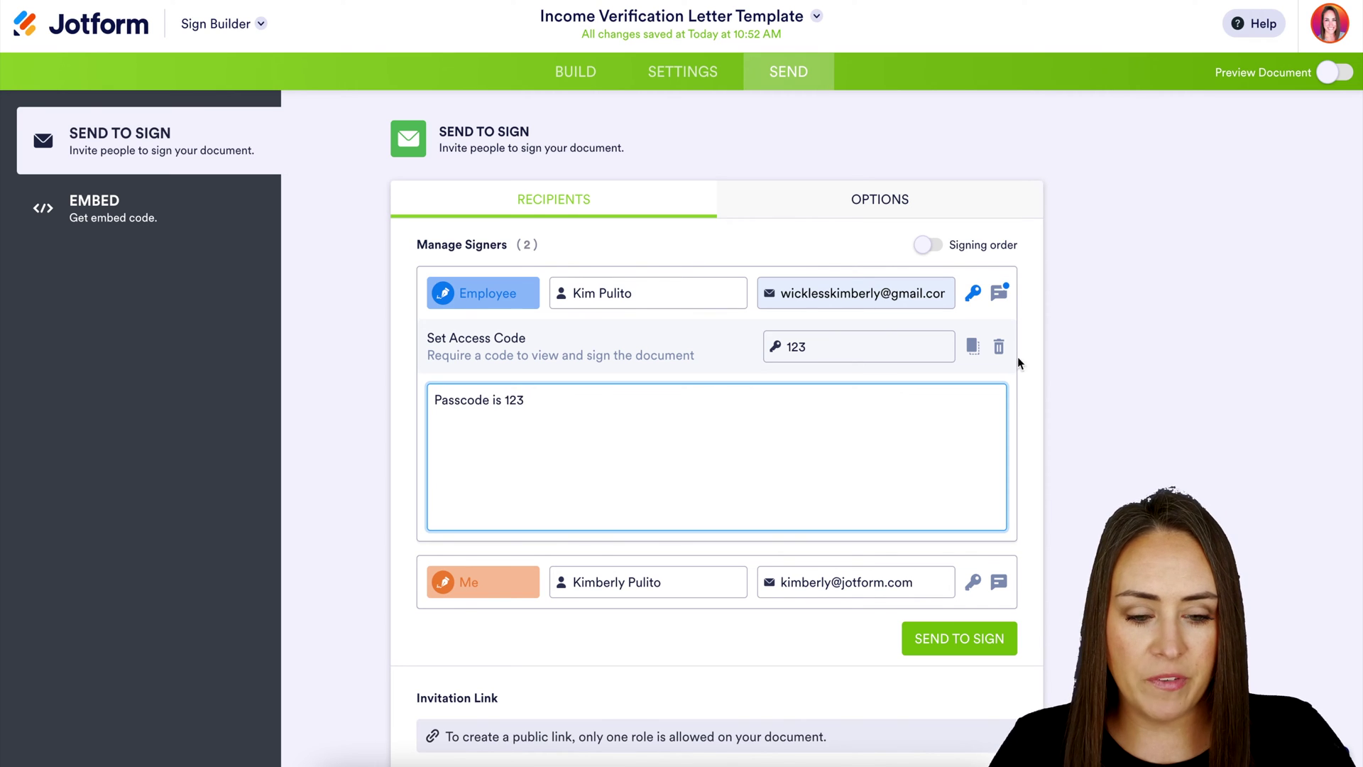
pyautogui.click(999, 293)
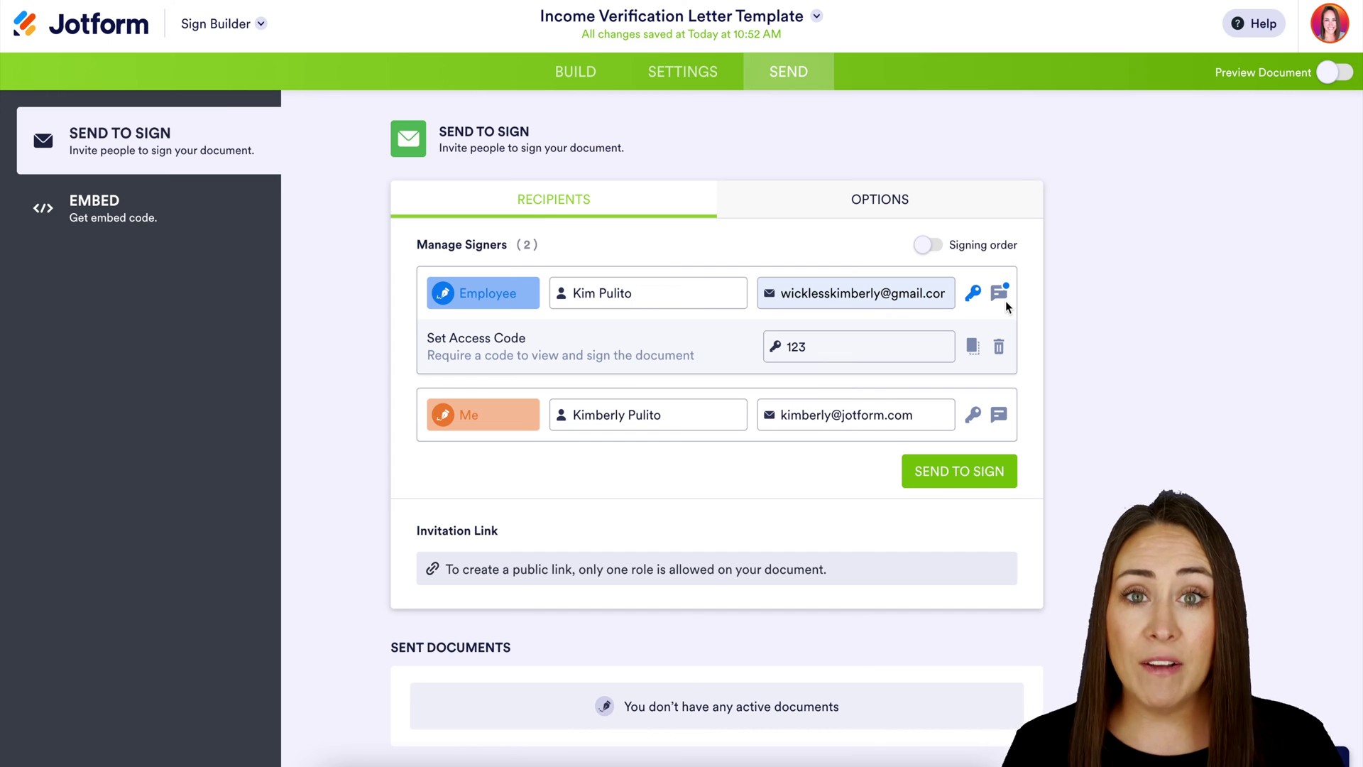
pyautogui.click(928, 250)
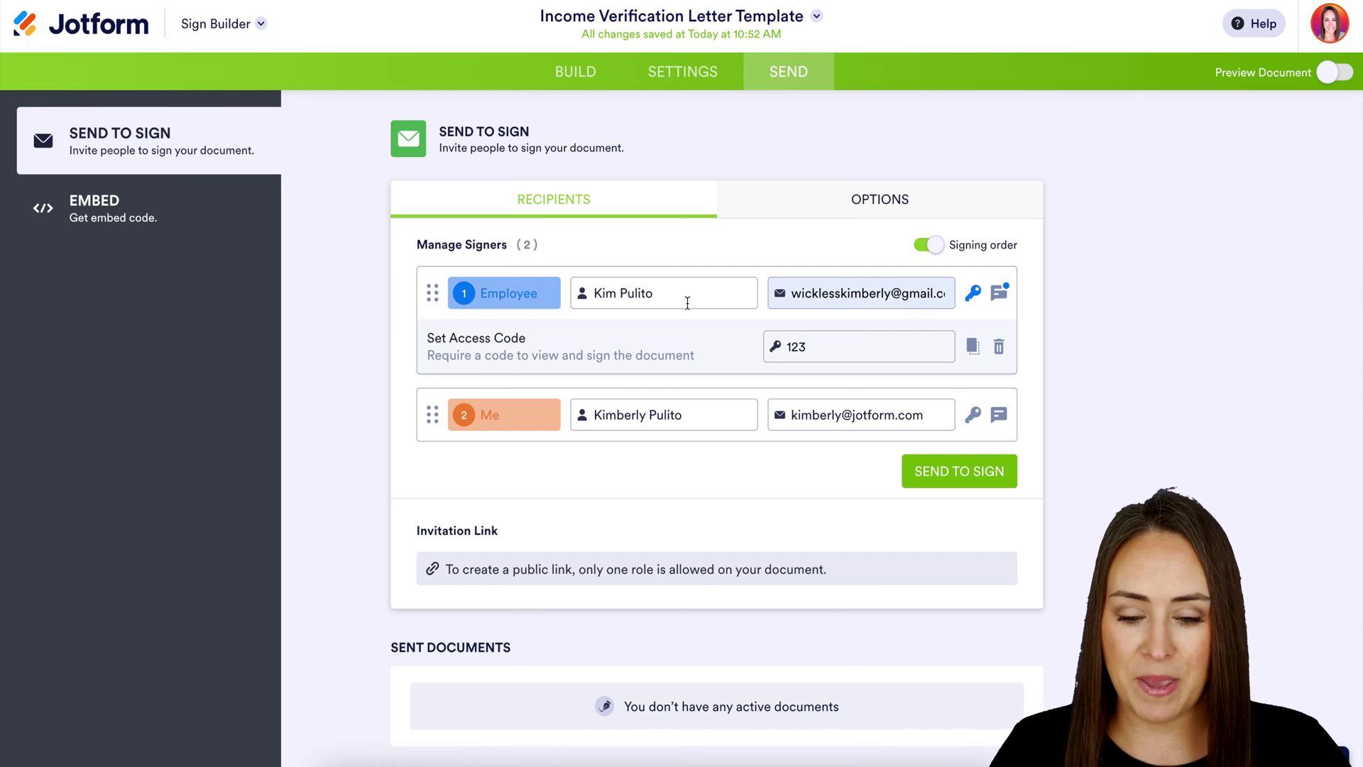
# Turn on automated reminder emails every 2 days, then return to the recipient list
pyautogui.click(943, 255)
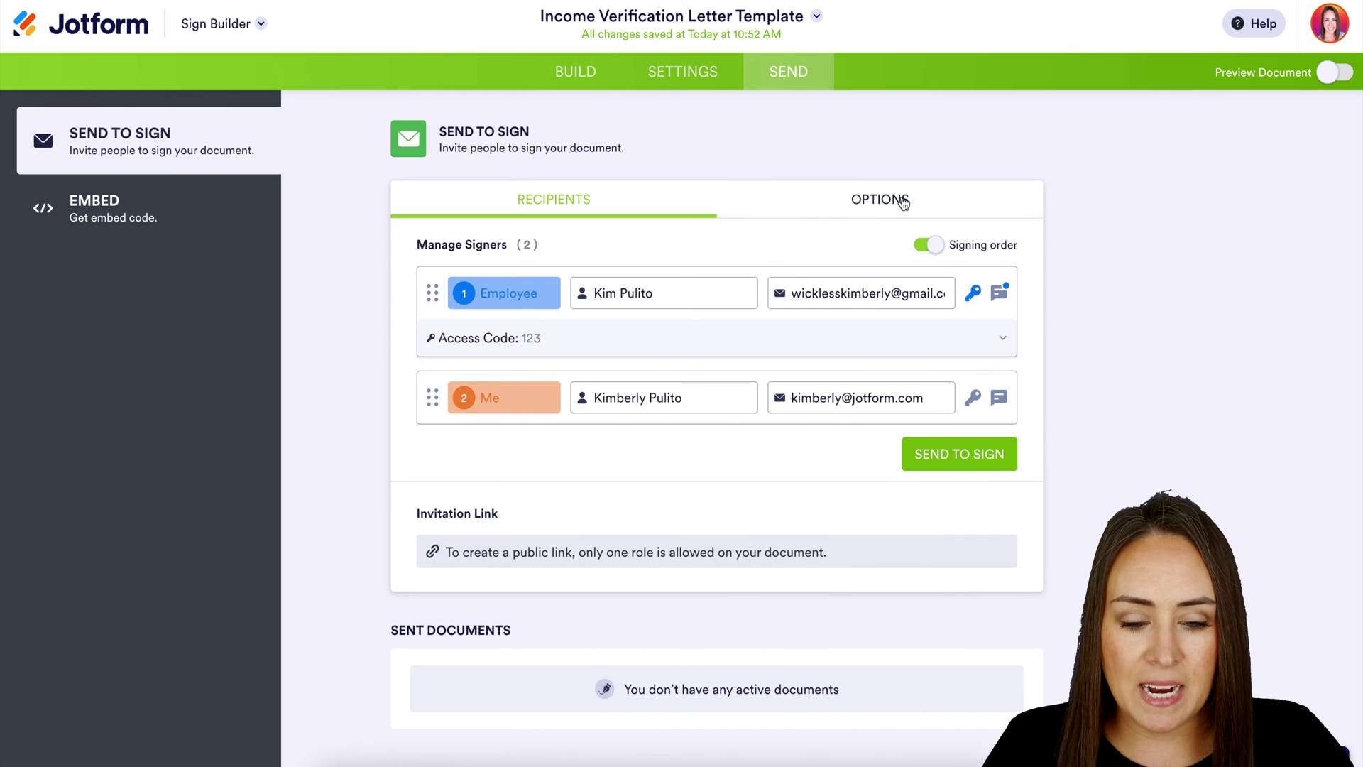
pyautogui.click(903, 204)
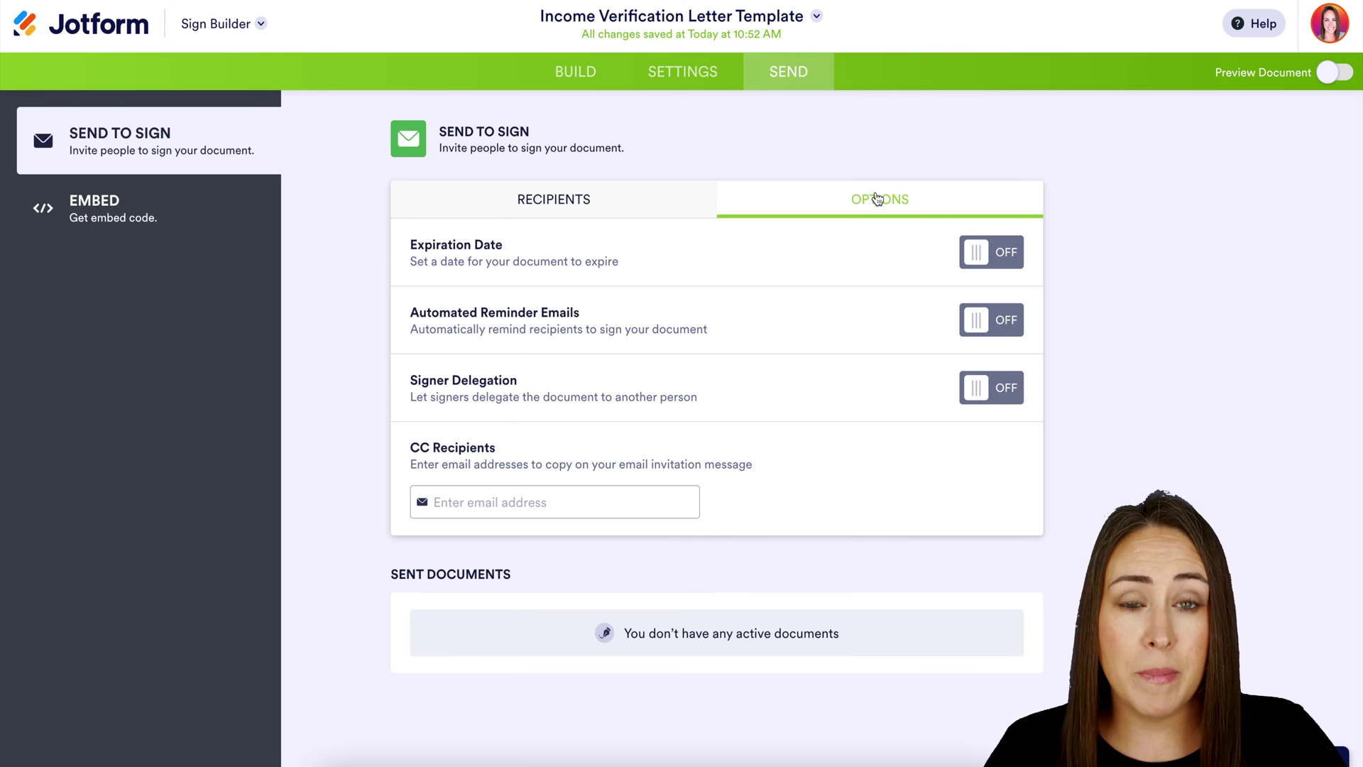
pyautogui.click(991, 323)
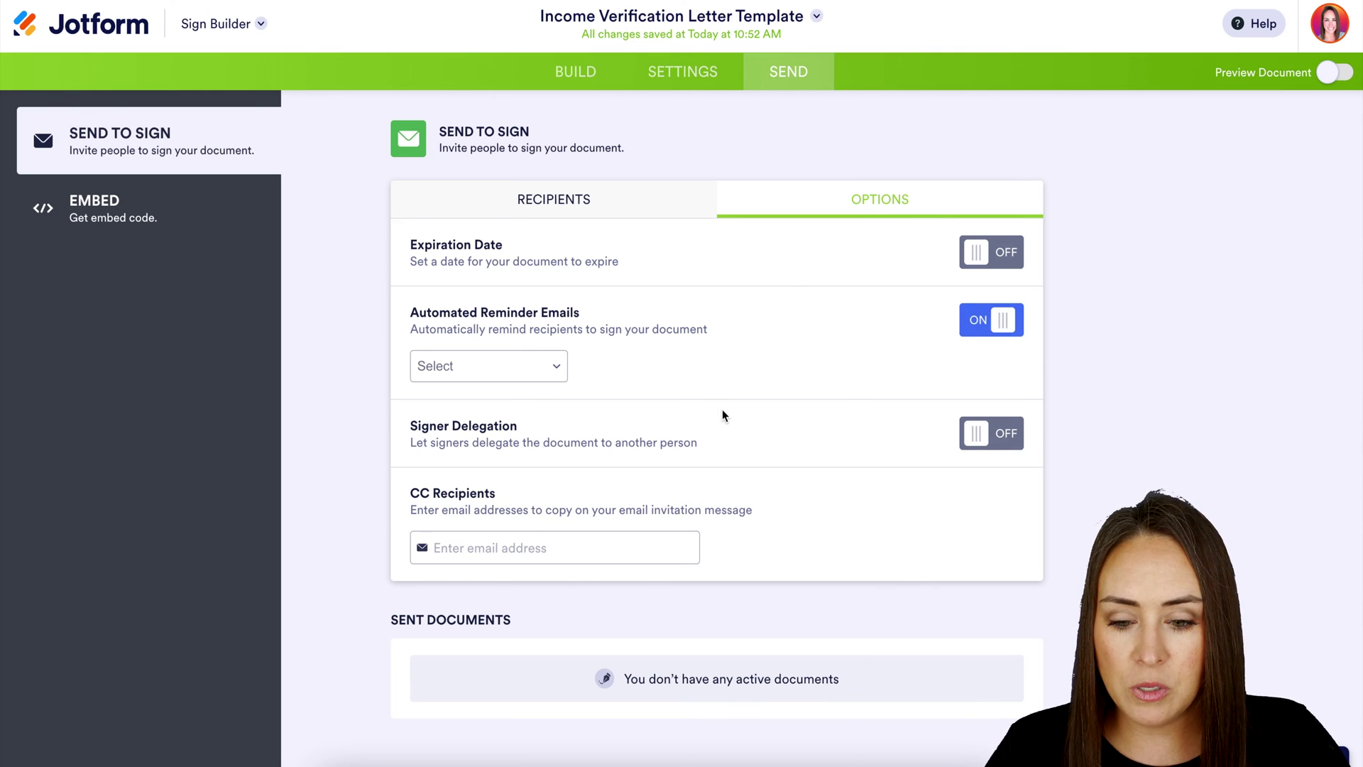
pyautogui.click(558, 368)
pyautogui.click(515, 432)
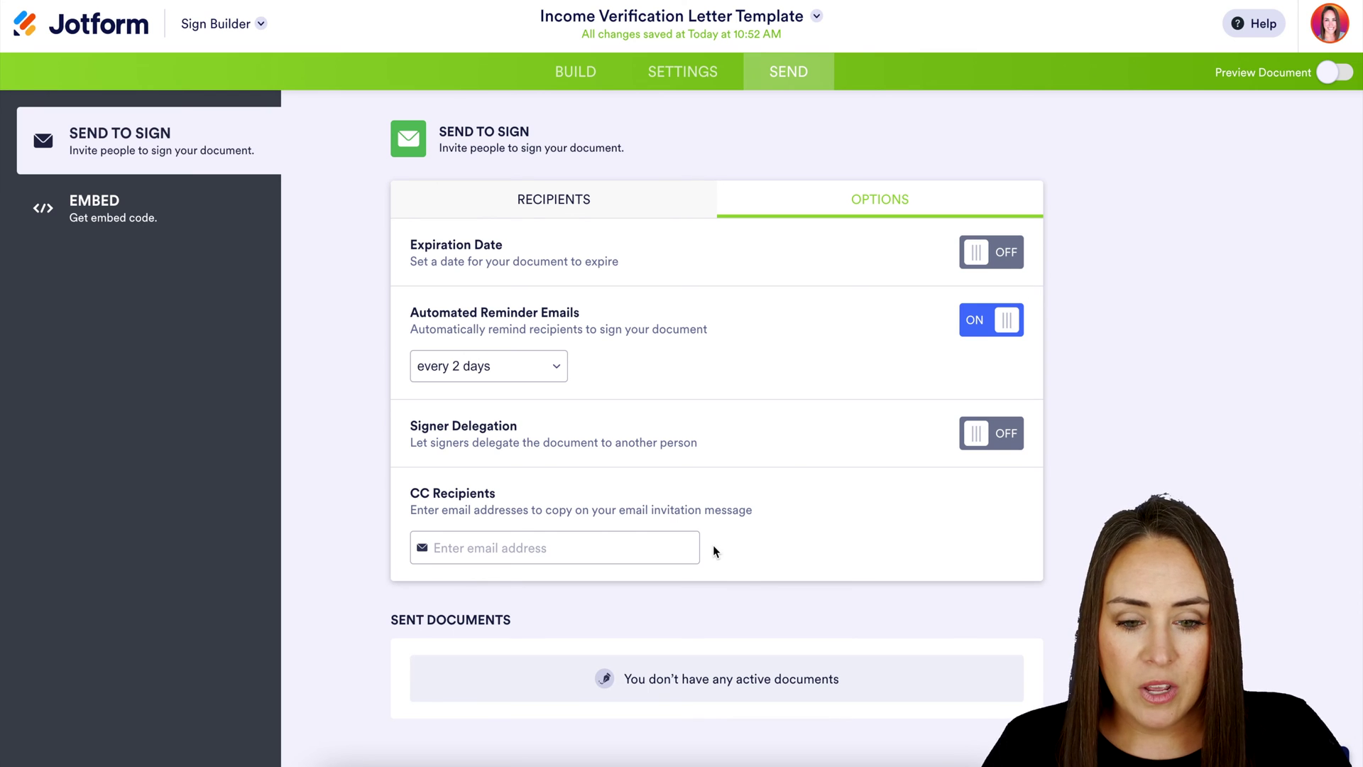
pyautogui.click(553, 202)
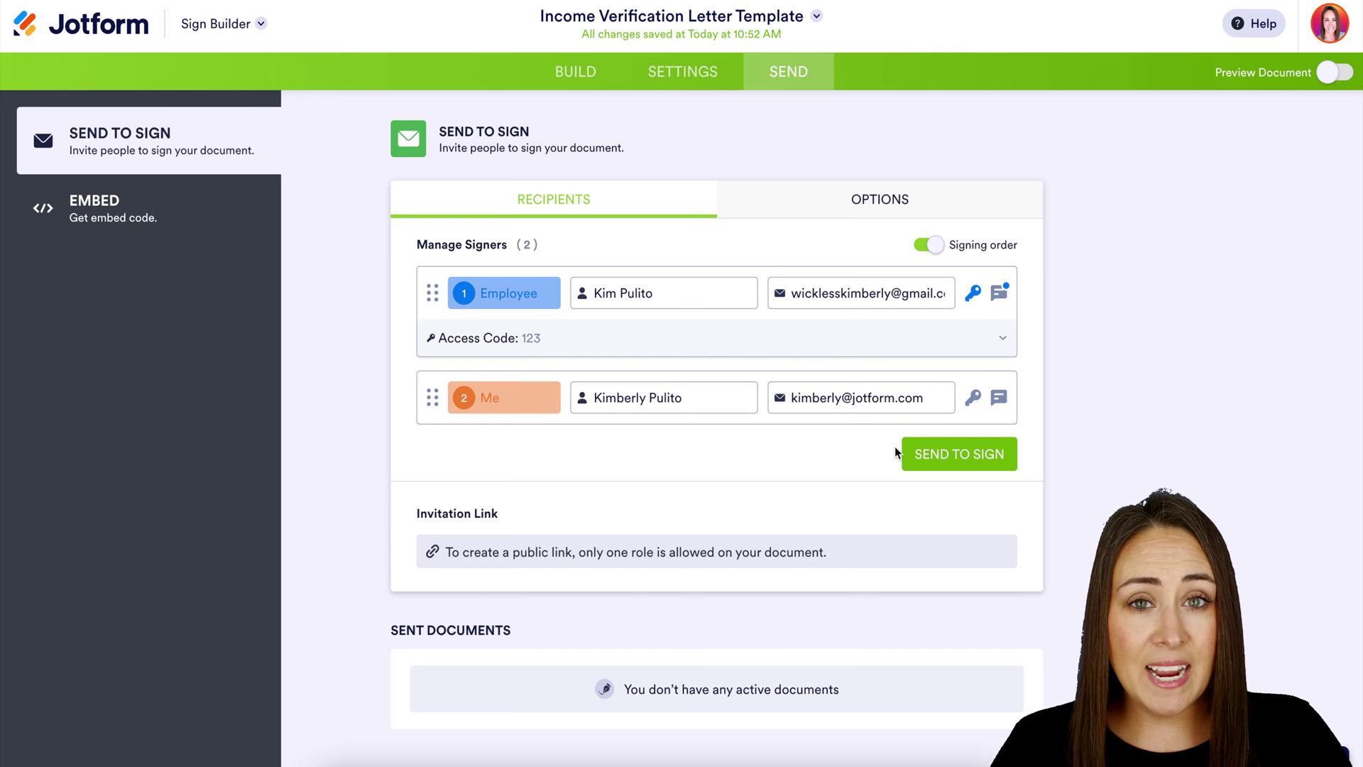
# Send the letter to both signers and open its Review & Sign link from Gmail
pyautogui.click(923, 453)
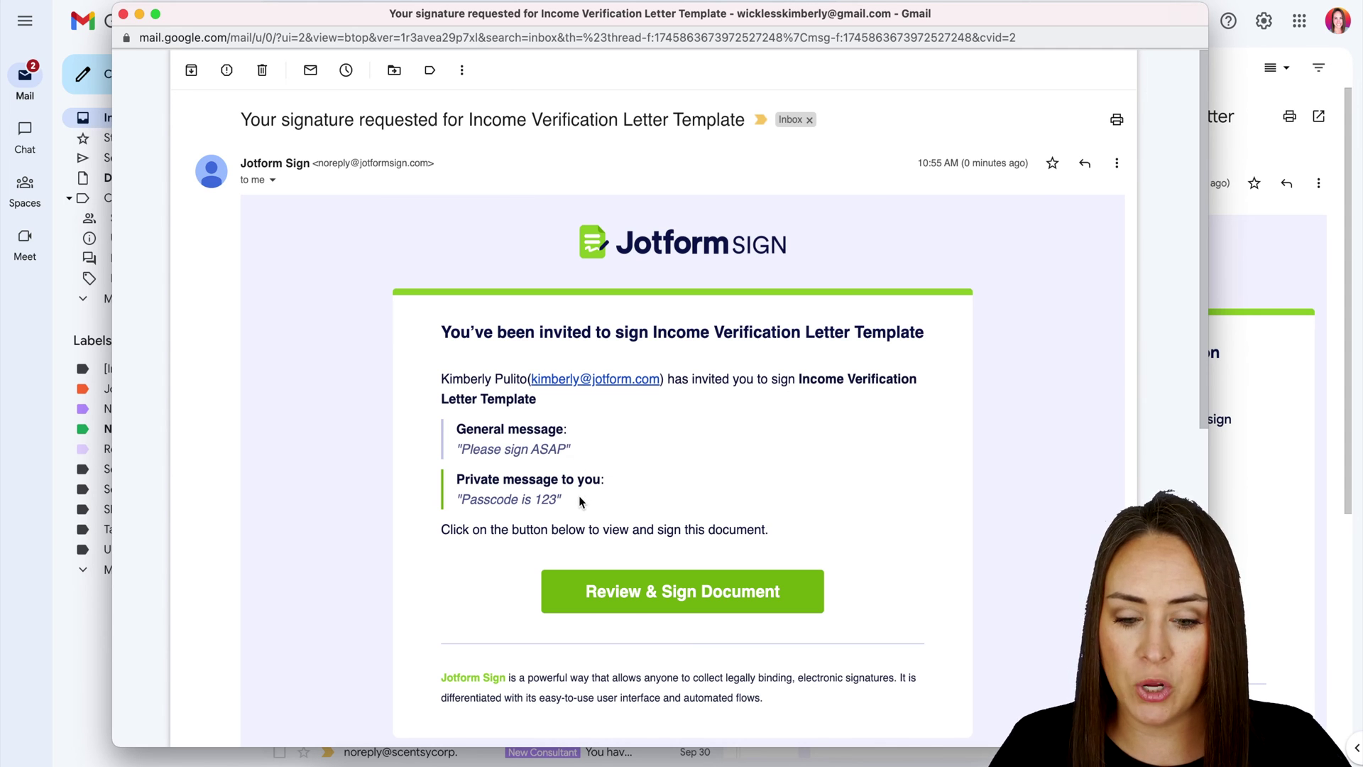
pyautogui.click(665, 596)
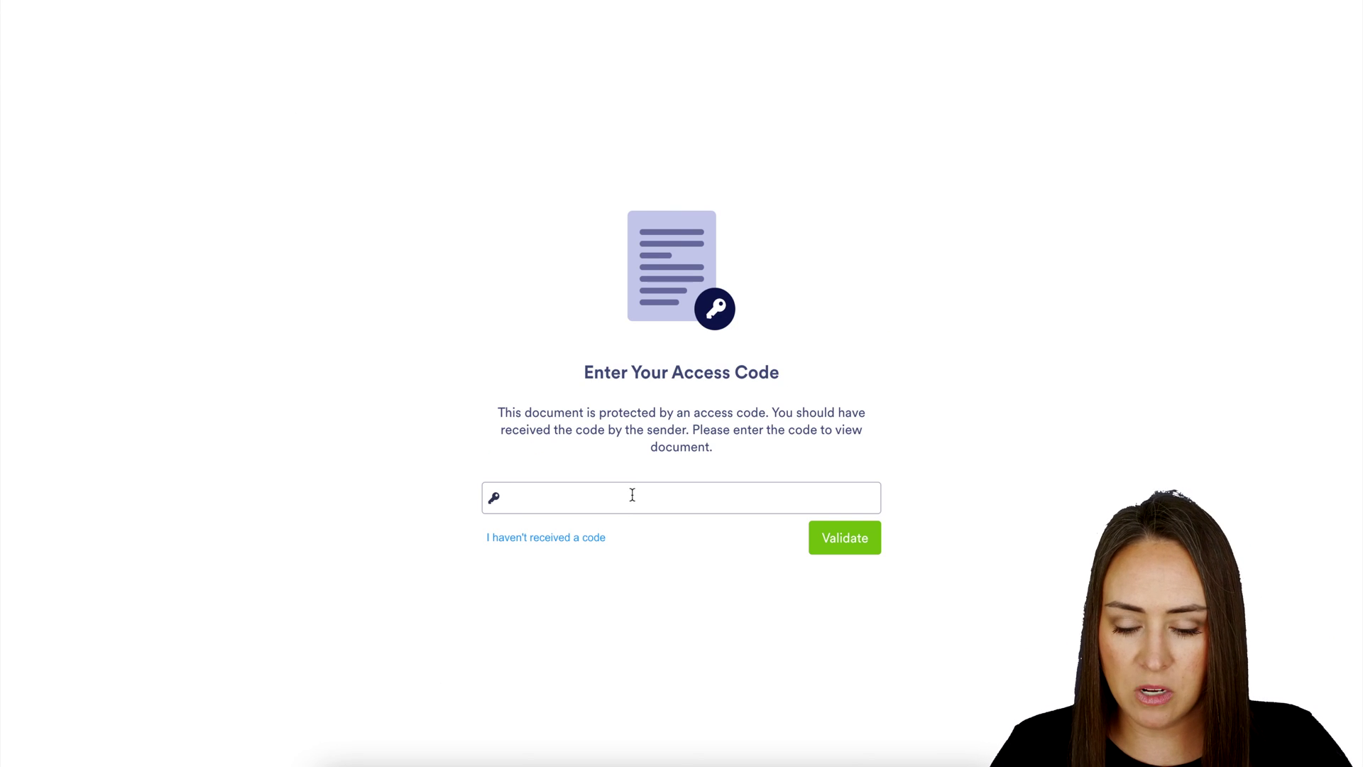
# Enter the employee's access code to open the Income Verification Letter
pyautogui.click(632, 494)
pyautogui.write('123')
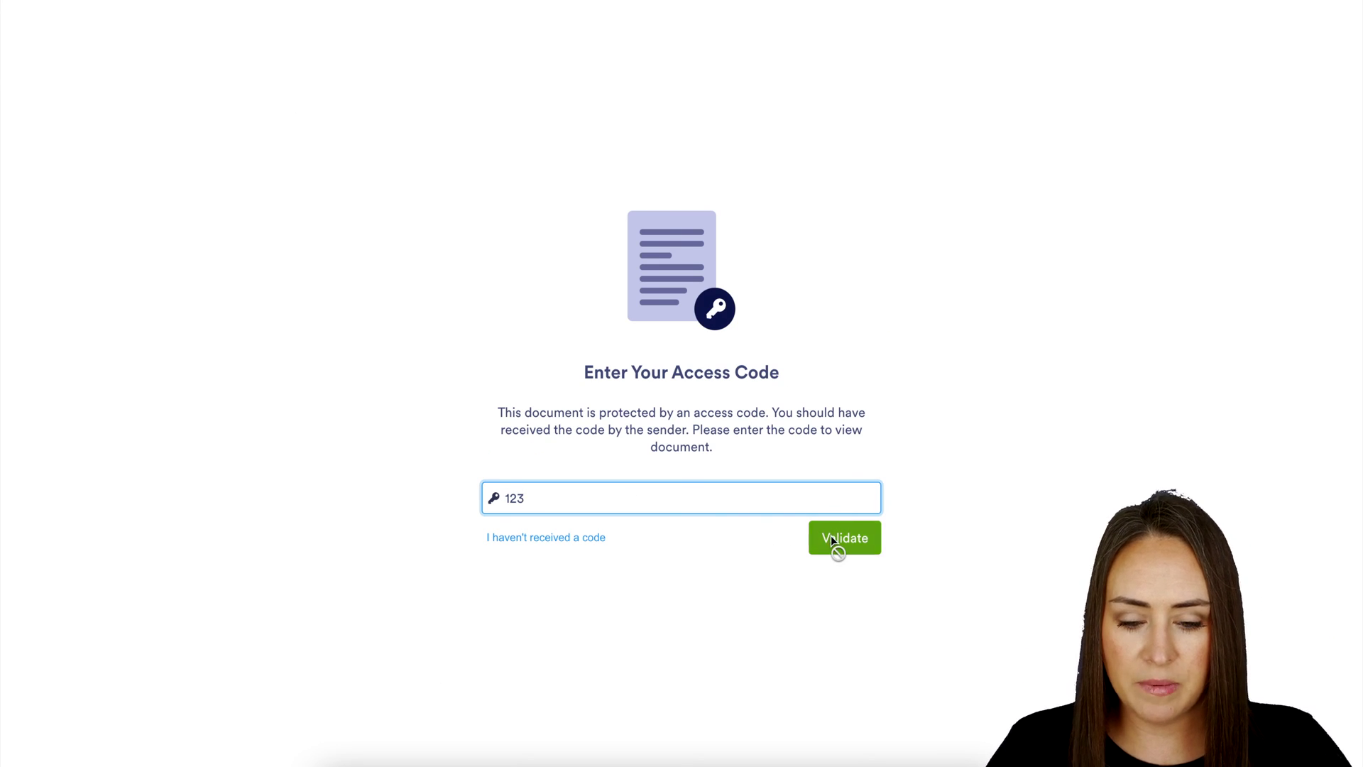
pyautogui.click(830, 540)
pyautogui.scroll(-7, 1043, 563)
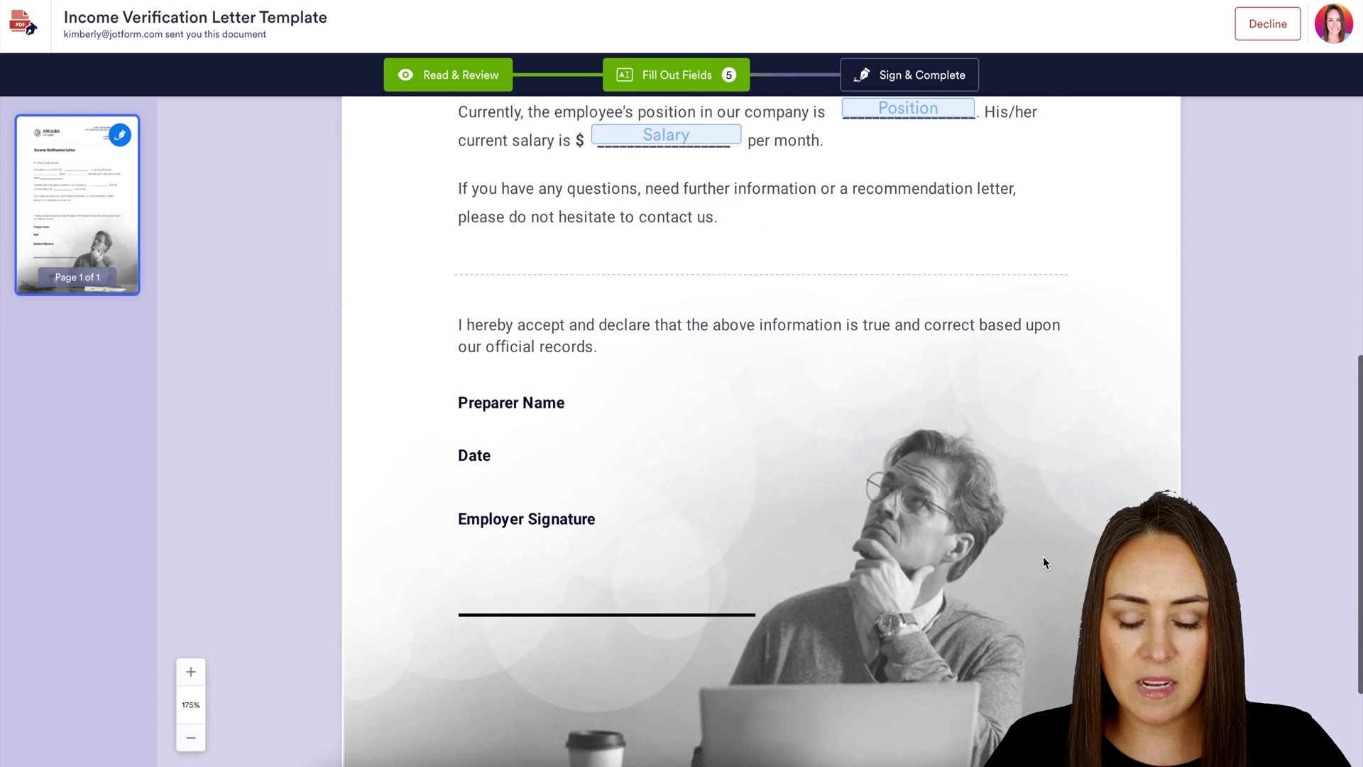
pyautogui.scroll(5, 1043, 563)
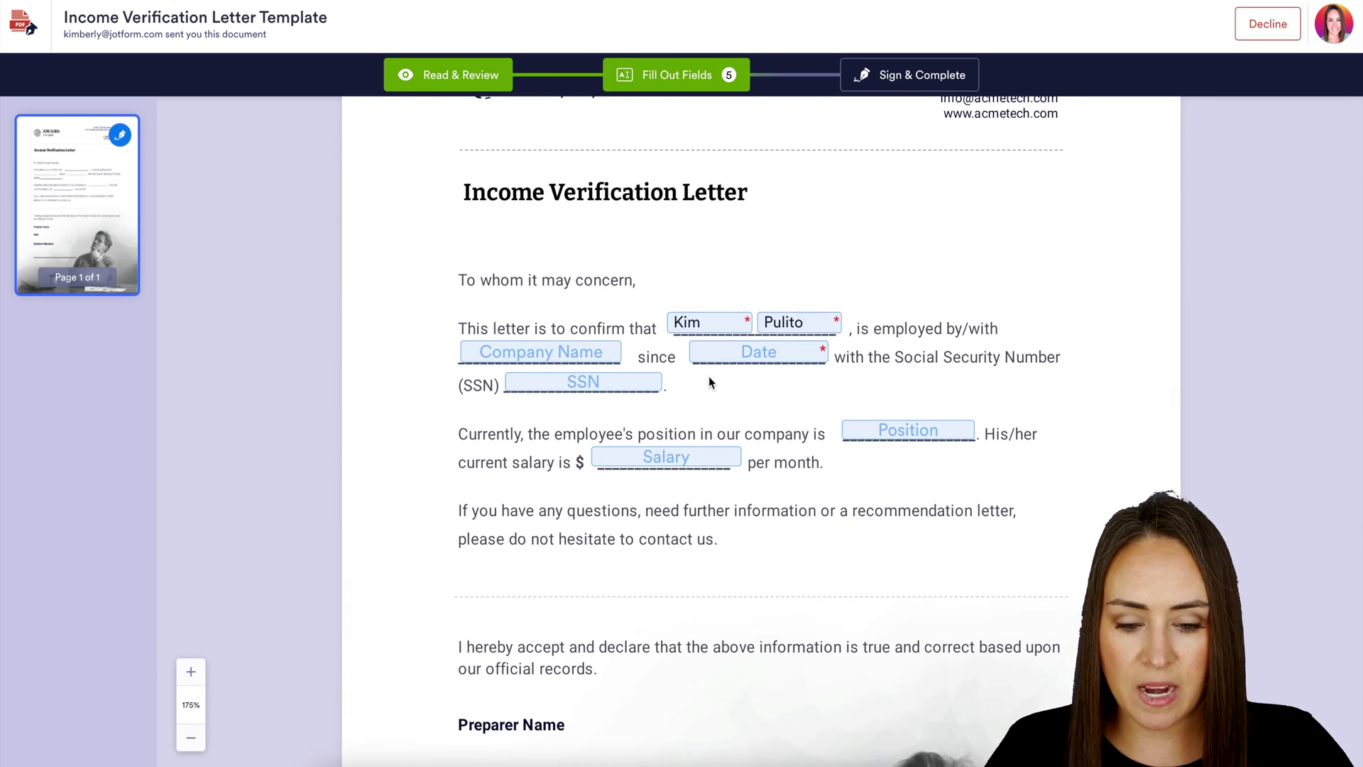
# Set the employee's since-date to 09-29-2022, then sign, accept the terms and send
pyautogui.click(727, 358)
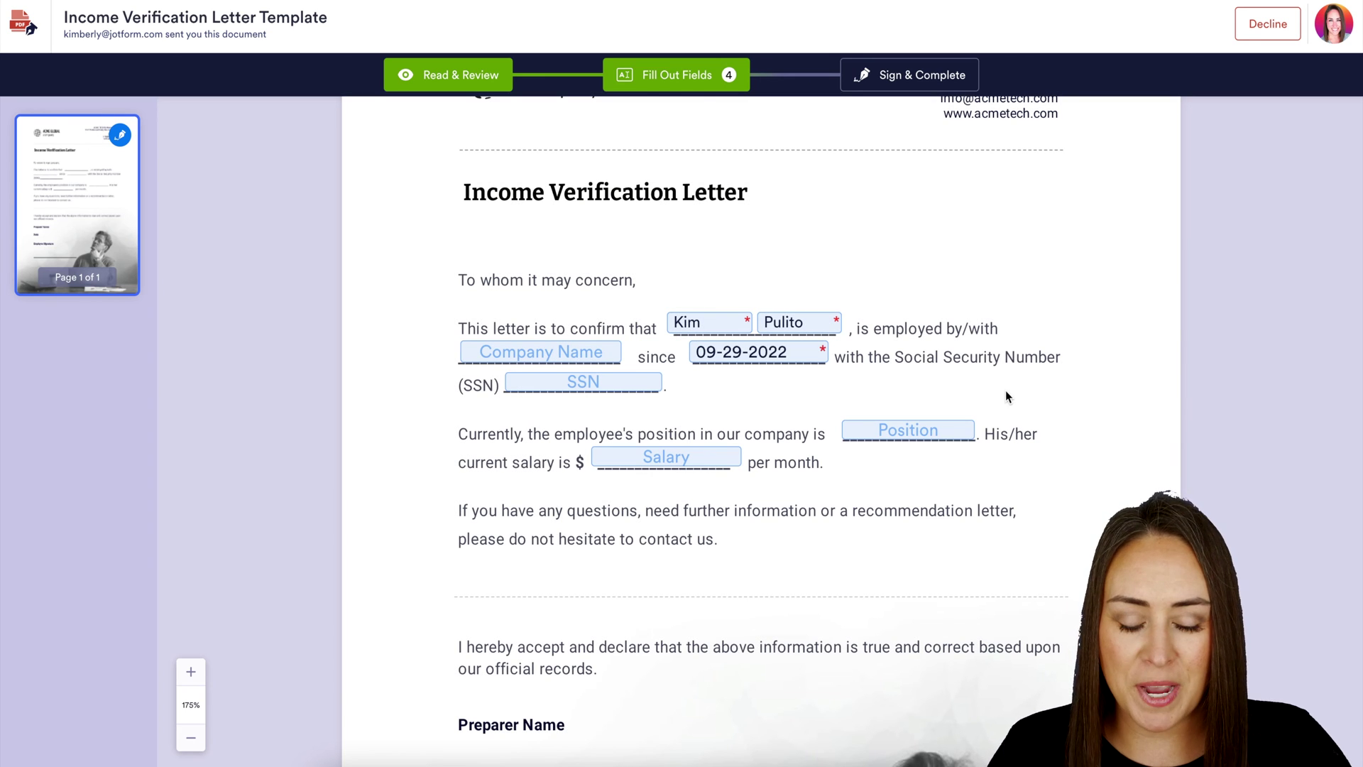
pyautogui.scroll(-1, 1051, 547)
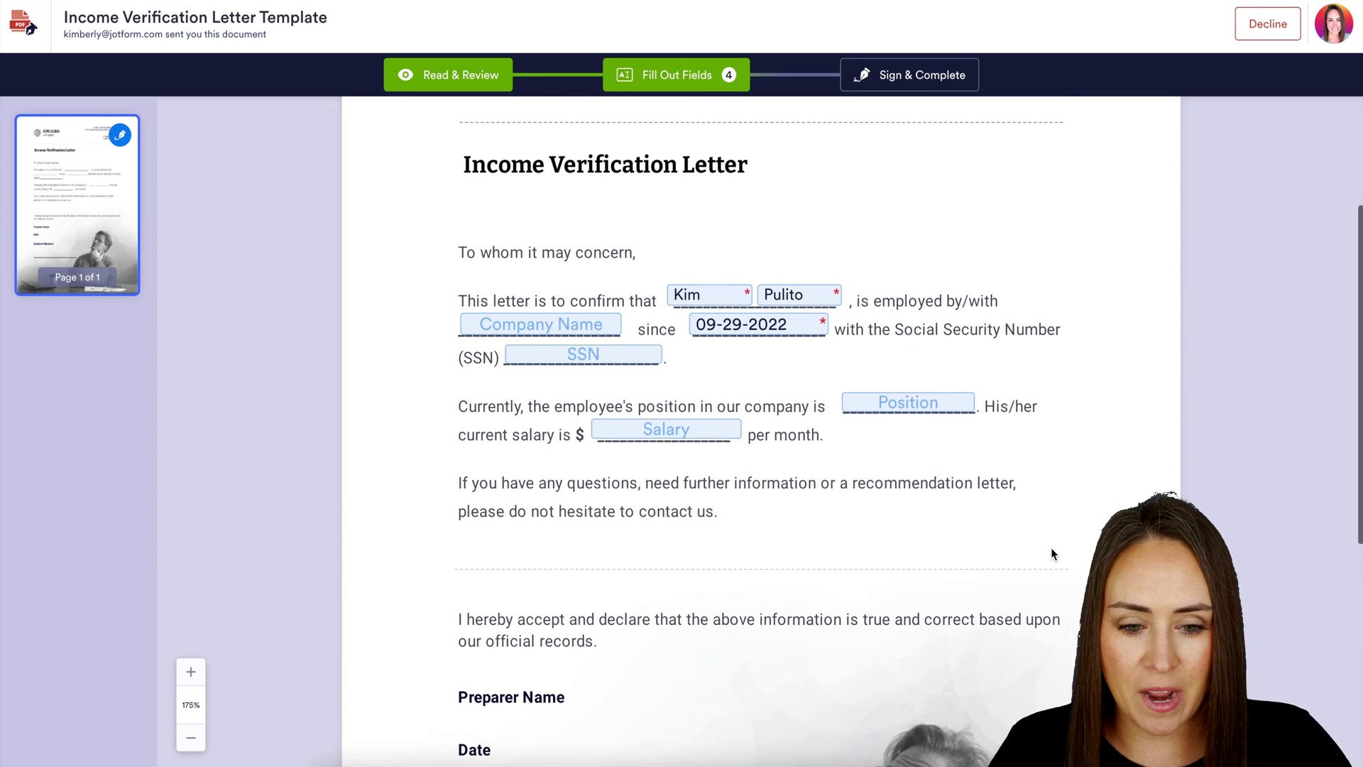
pyautogui.click(934, 81)
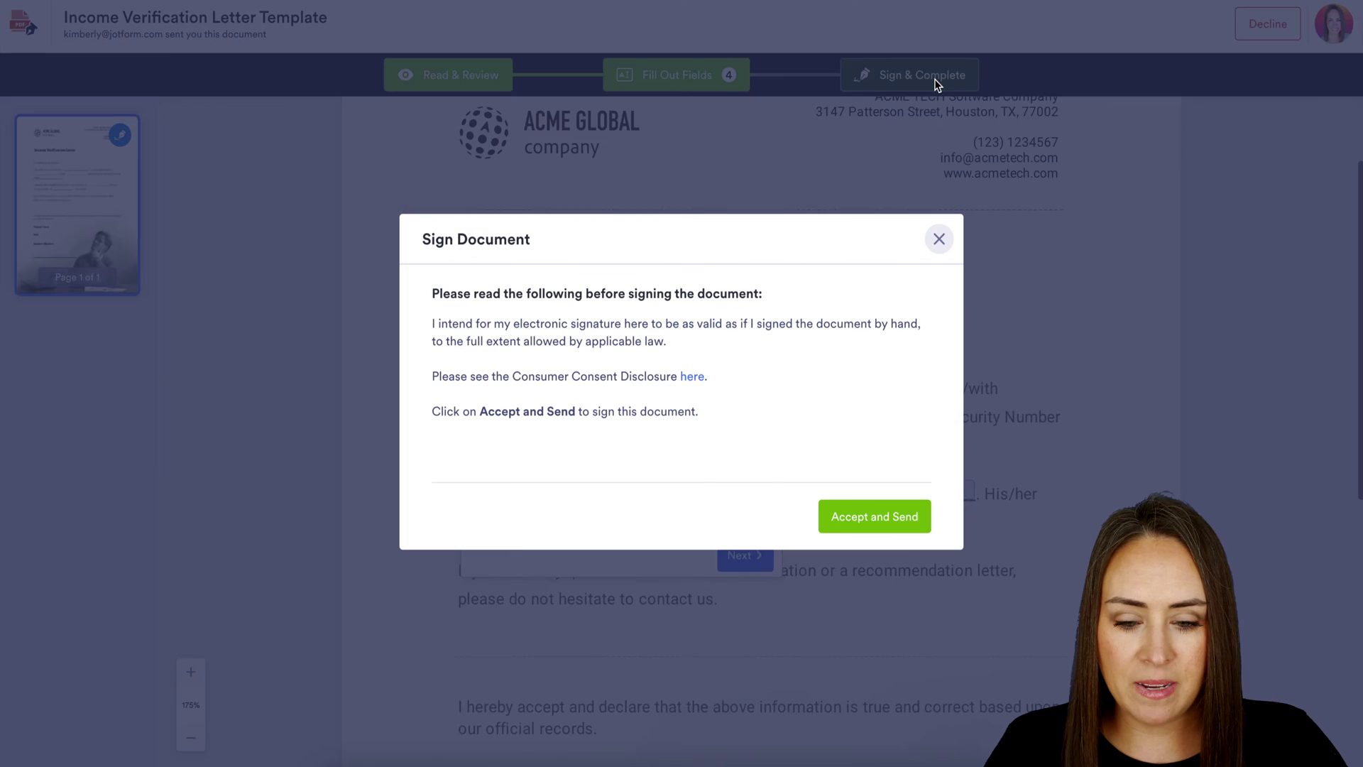
pyautogui.click(905, 523)
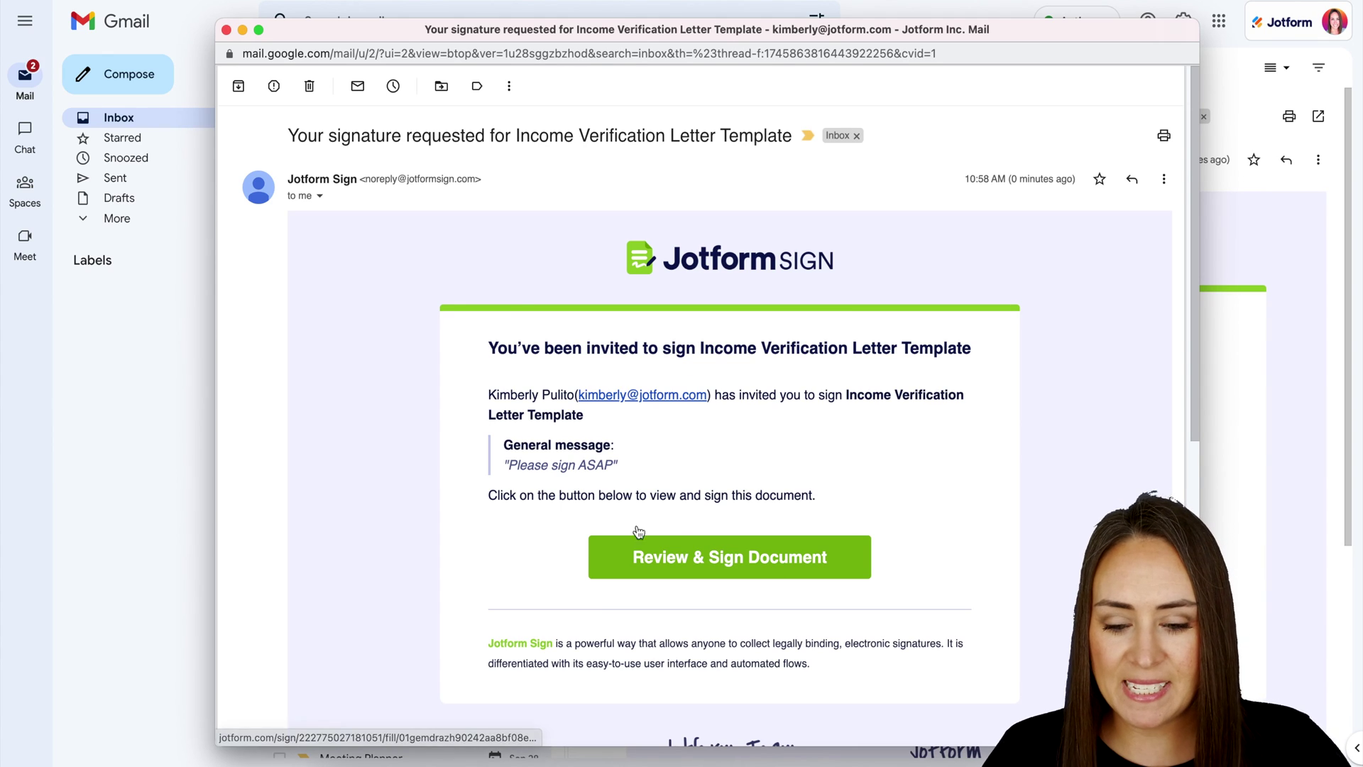
# Open the letter from the email and fill the preparer date with 09-29-2022
pyautogui.click(754, 566)
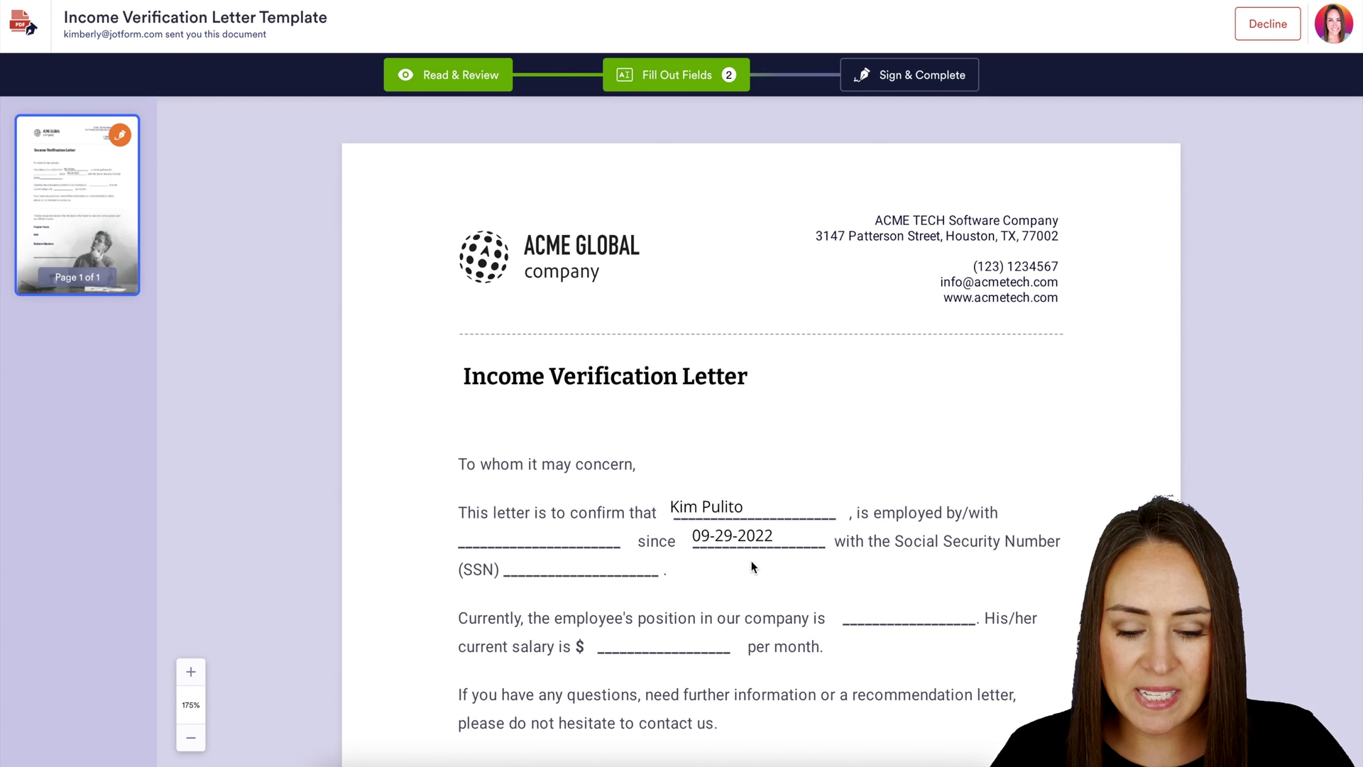
pyautogui.scroll(-2, 754, 566)
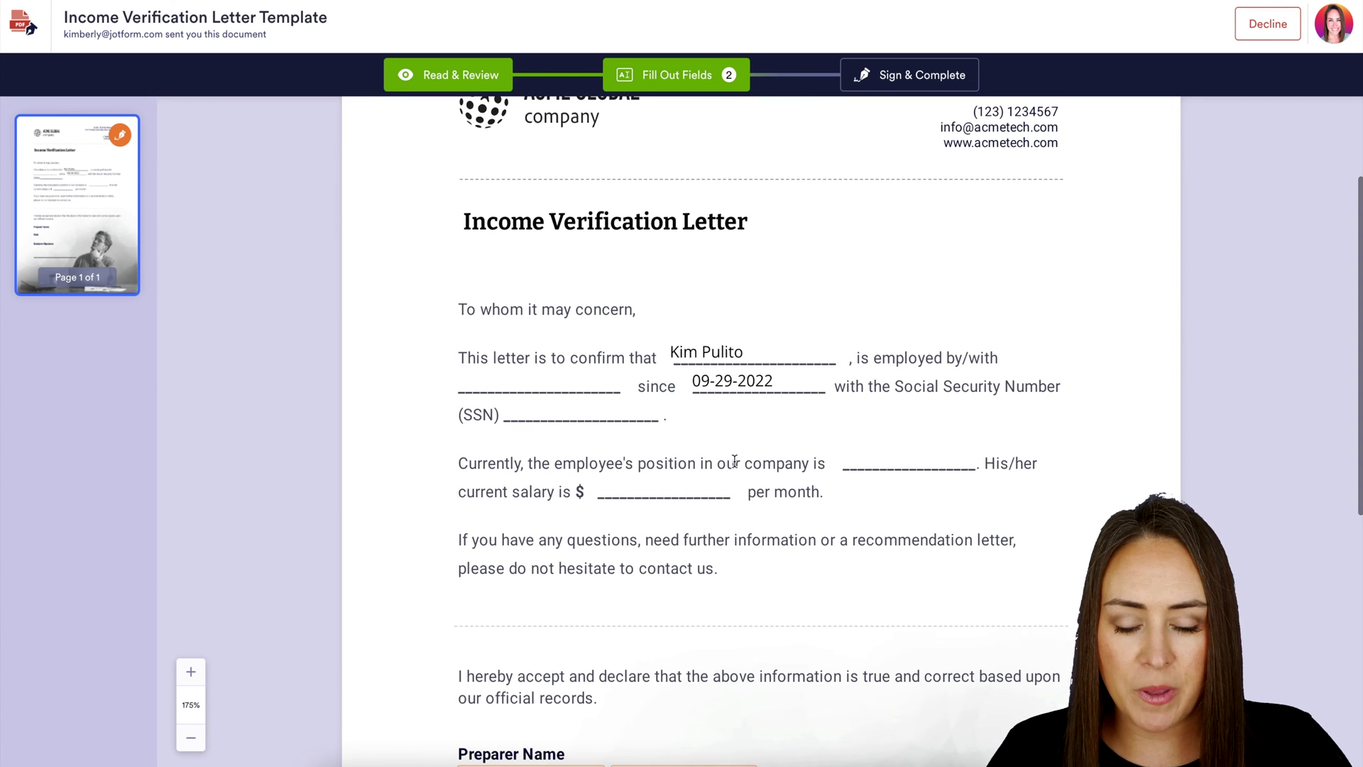
pyautogui.scroll(-5, 734, 463)
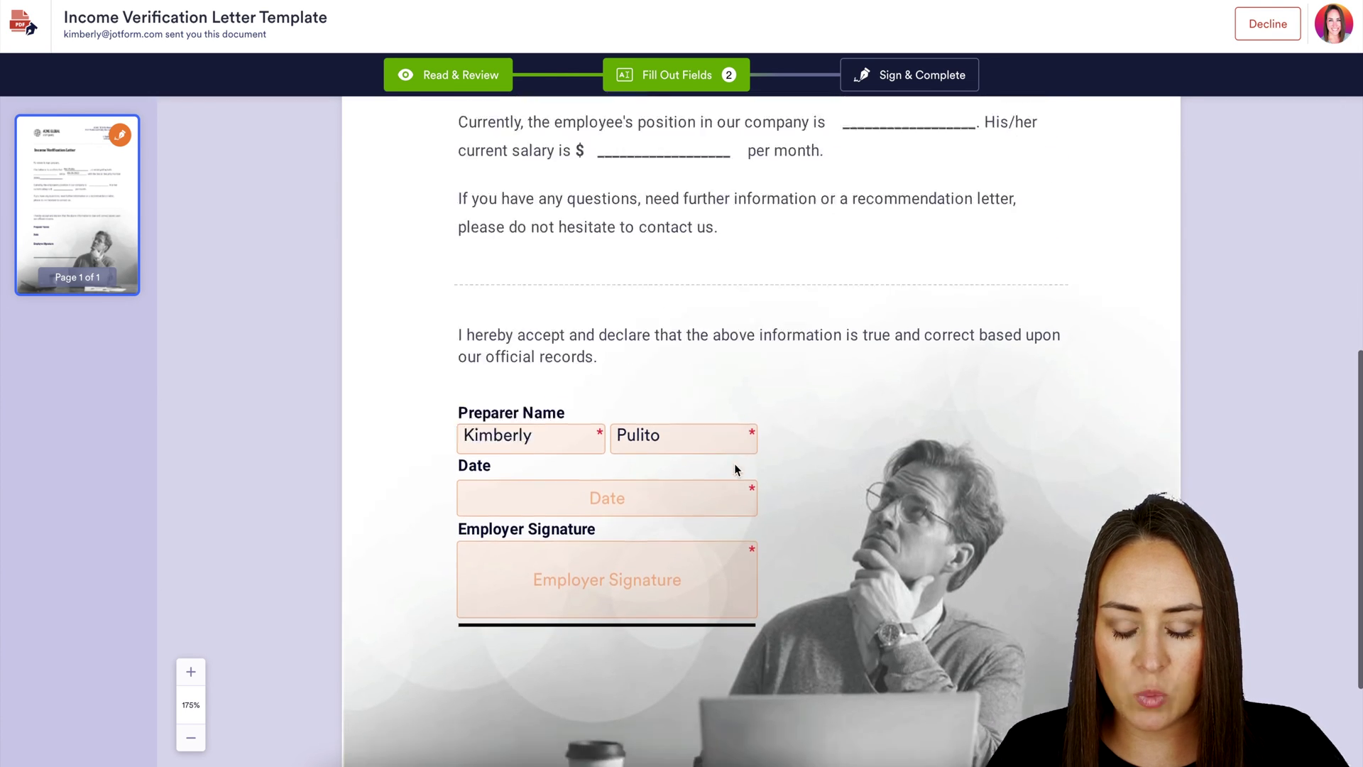
pyautogui.click(670, 478)
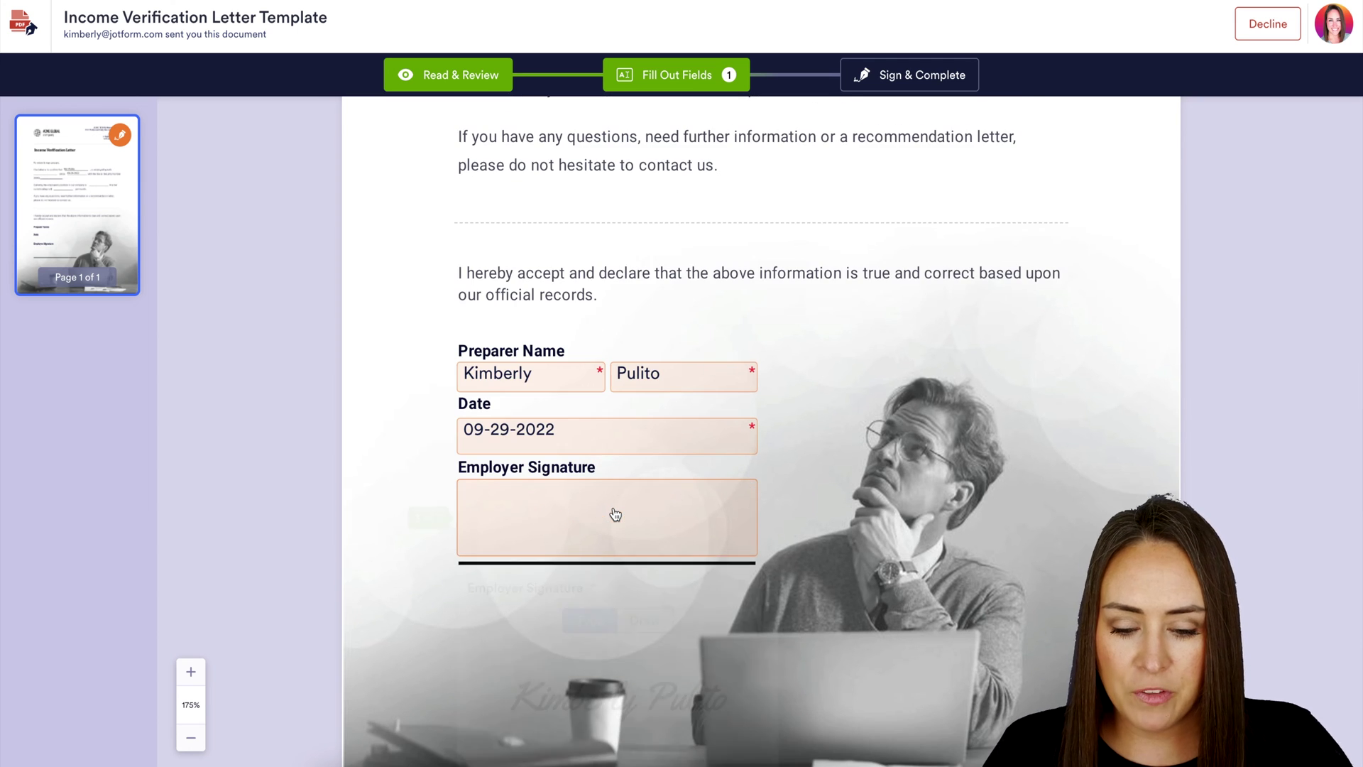
# Draw a red hand-drawn employer signature, then sign, accept the terms and send
pyautogui.click(615, 513)
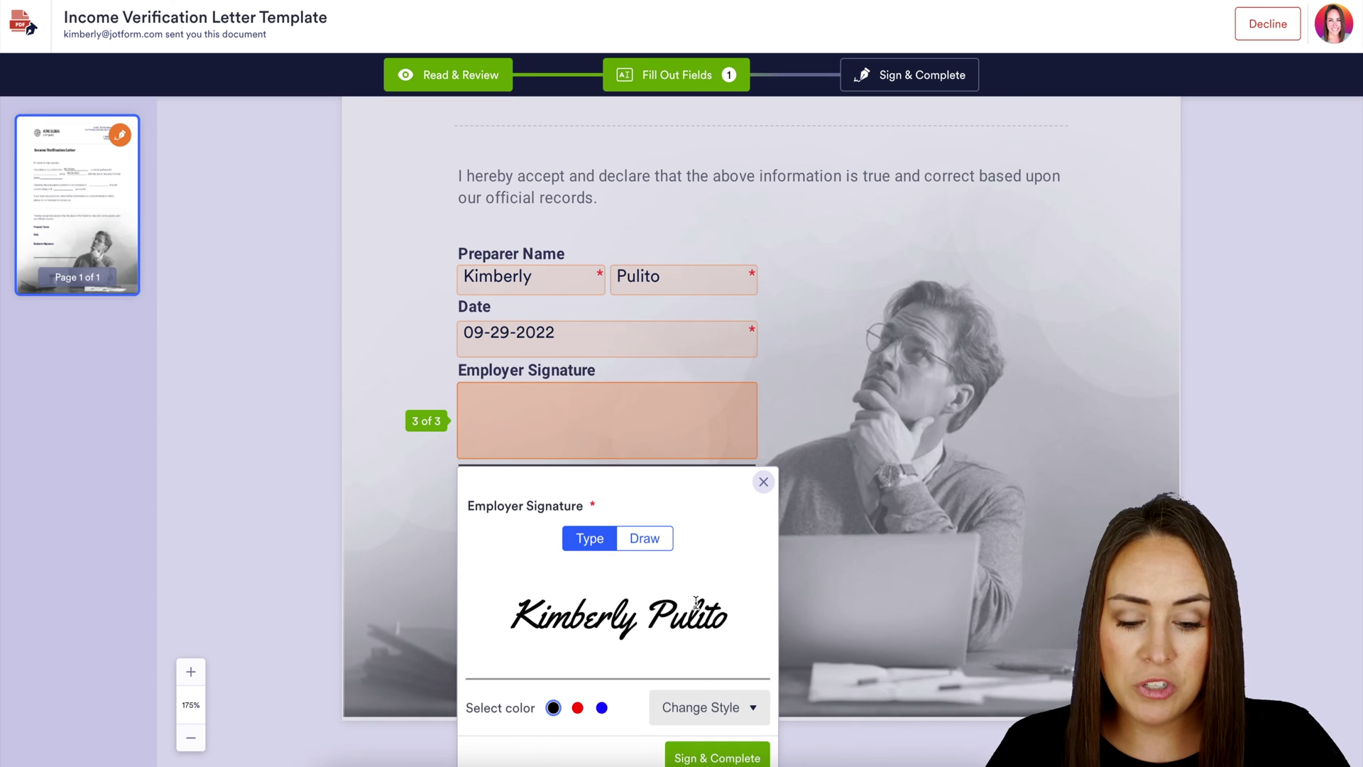
pyautogui.click(755, 710)
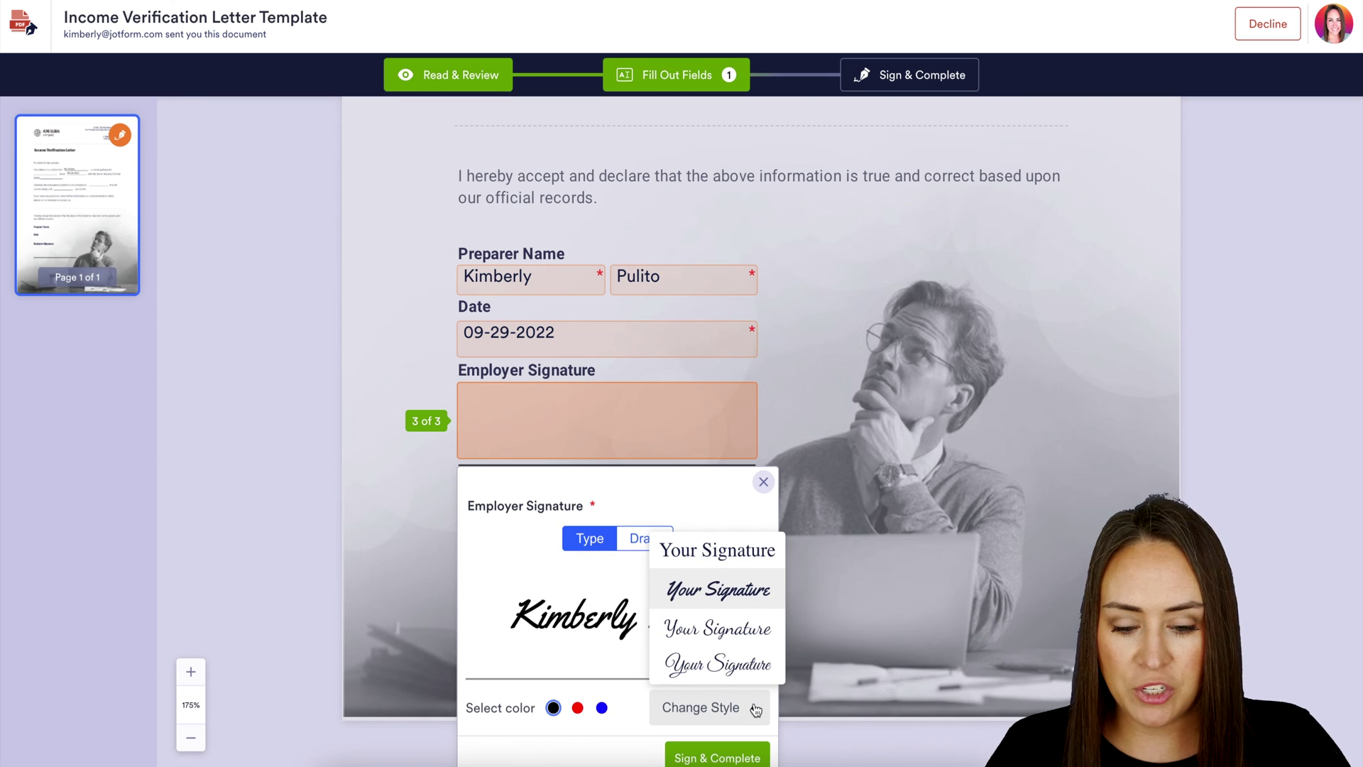
pyautogui.click(733, 639)
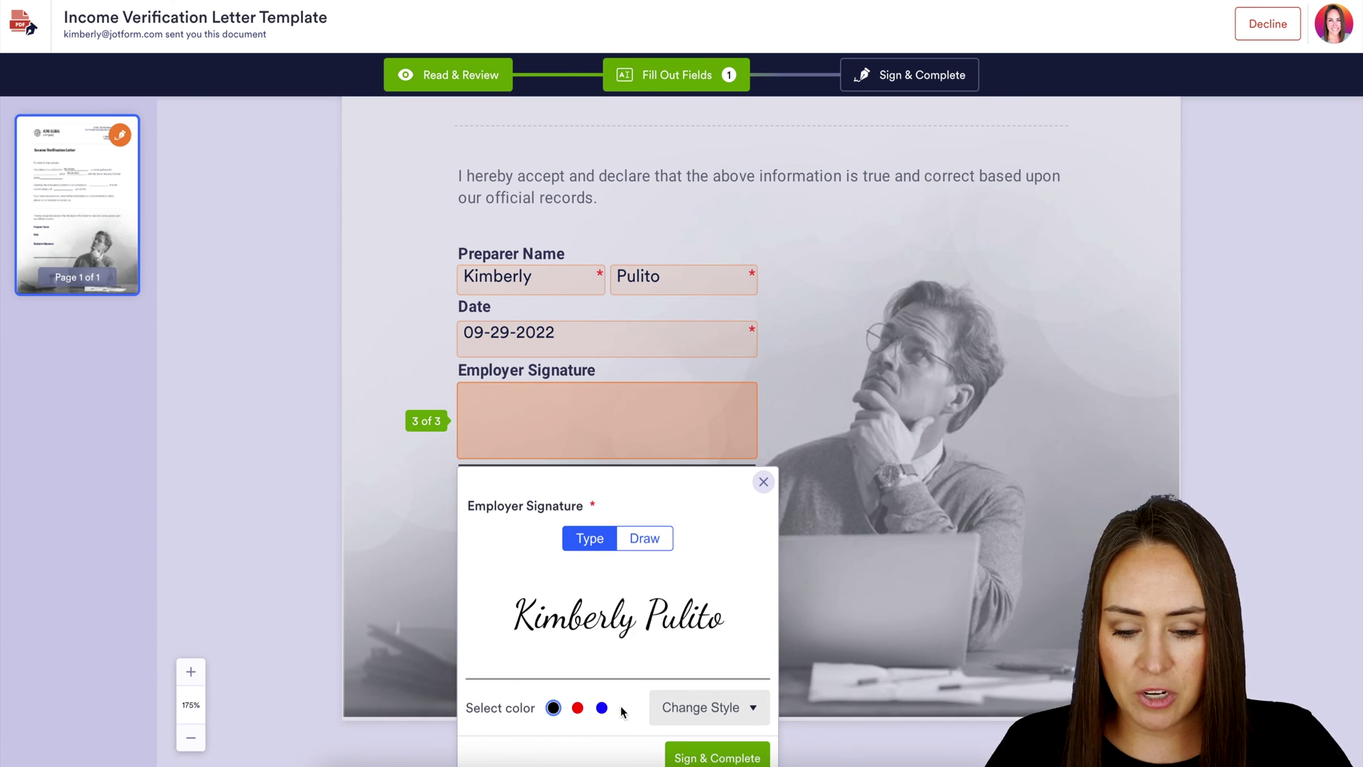
pyautogui.click(577, 708)
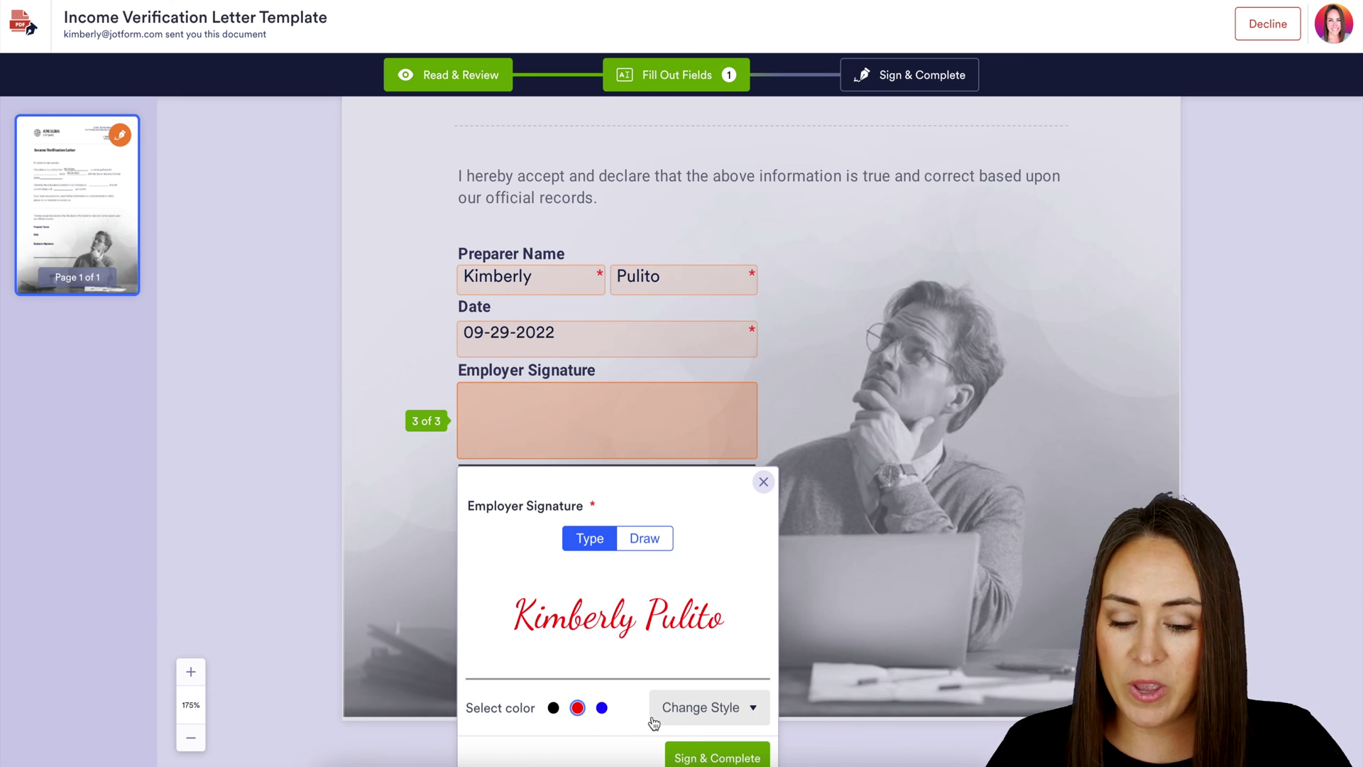
pyautogui.click(646, 551)
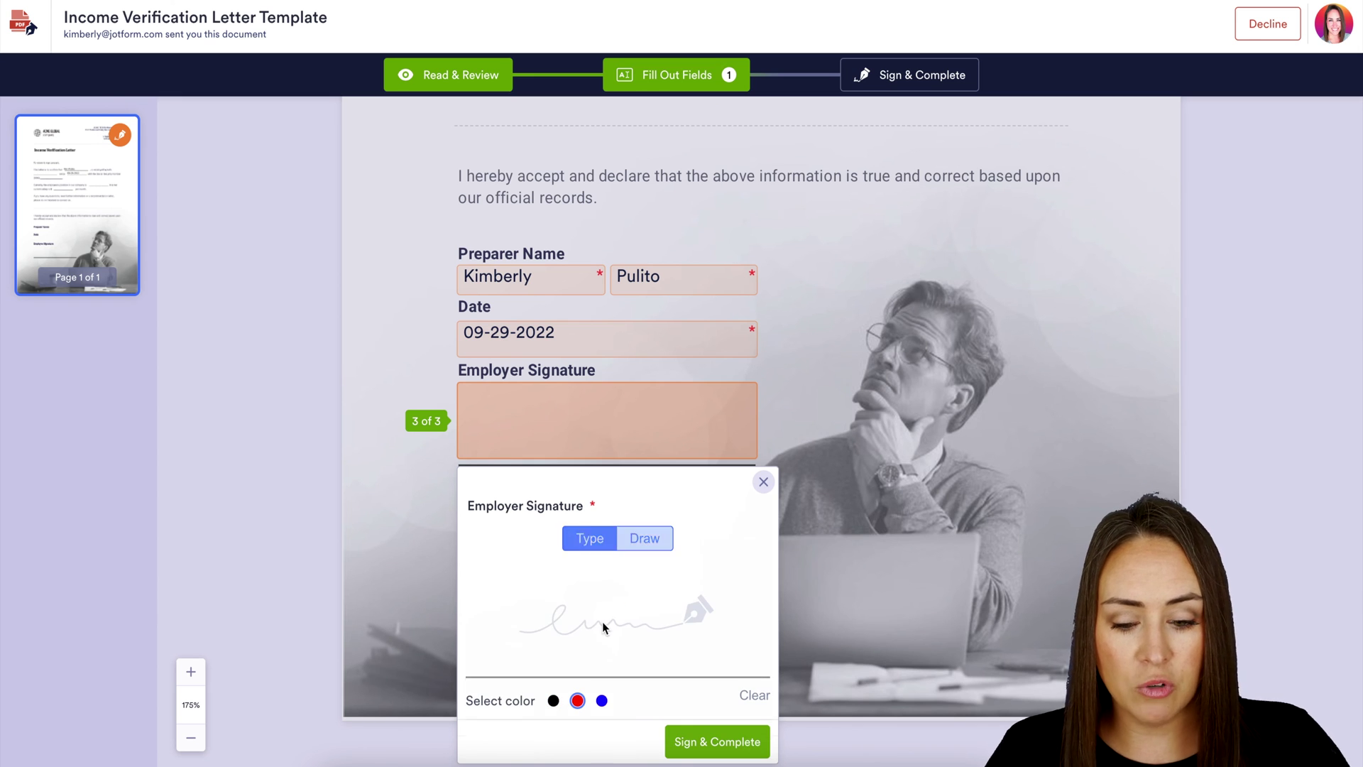
pyautogui.moveTo(608, 605)
pyautogui.mouseDown()
pyautogui.moveTo(611, 594)
pyautogui.moveTo(637, 616)
pyautogui.moveTo(714, 621)
pyautogui.mouseUp()
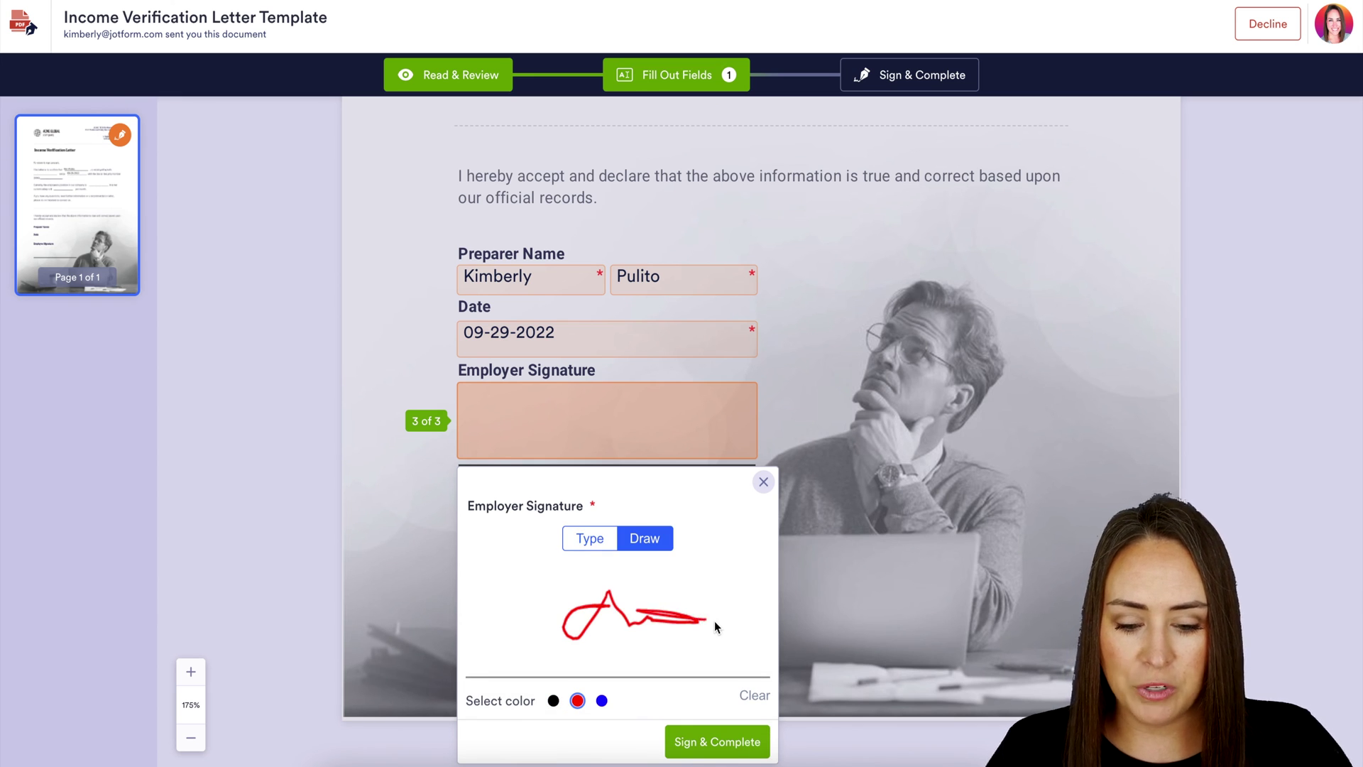
pyautogui.click(710, 742)
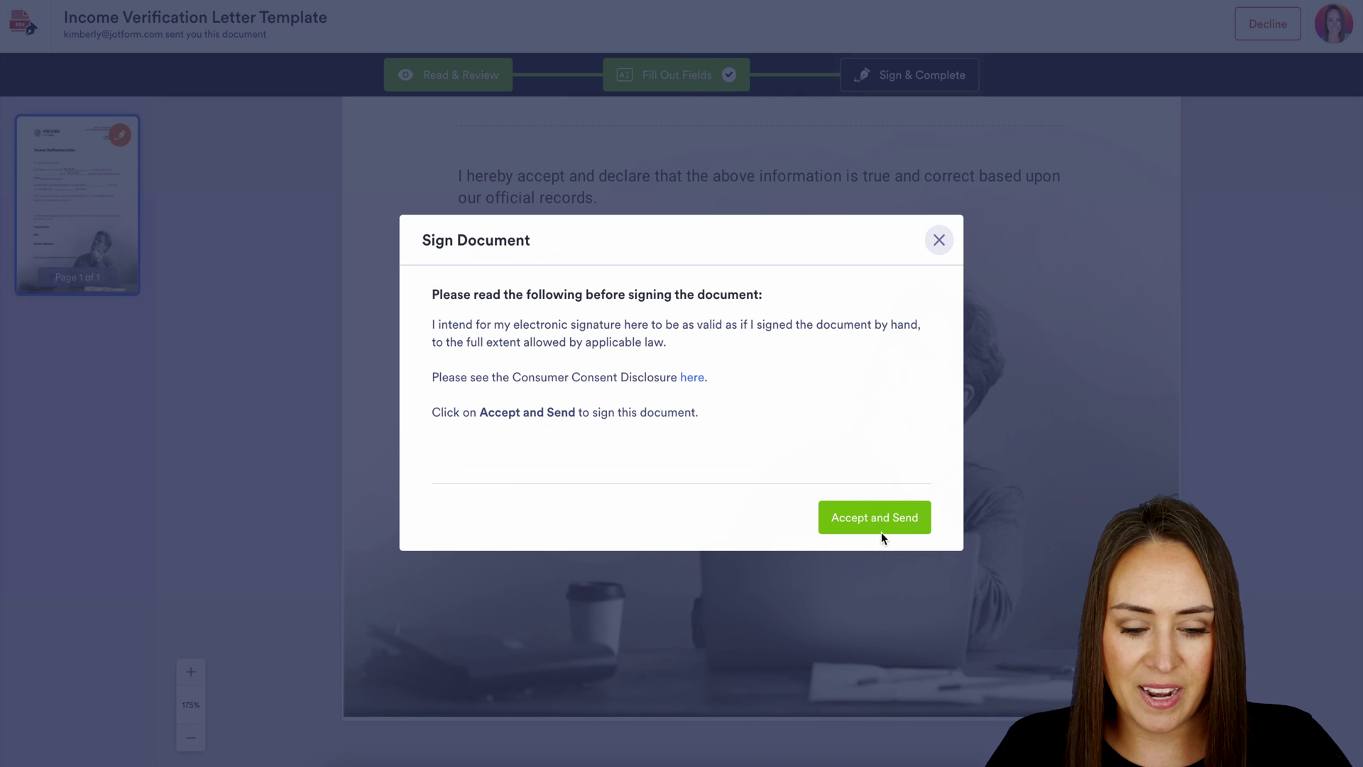
pyautogui.click(880, 519)
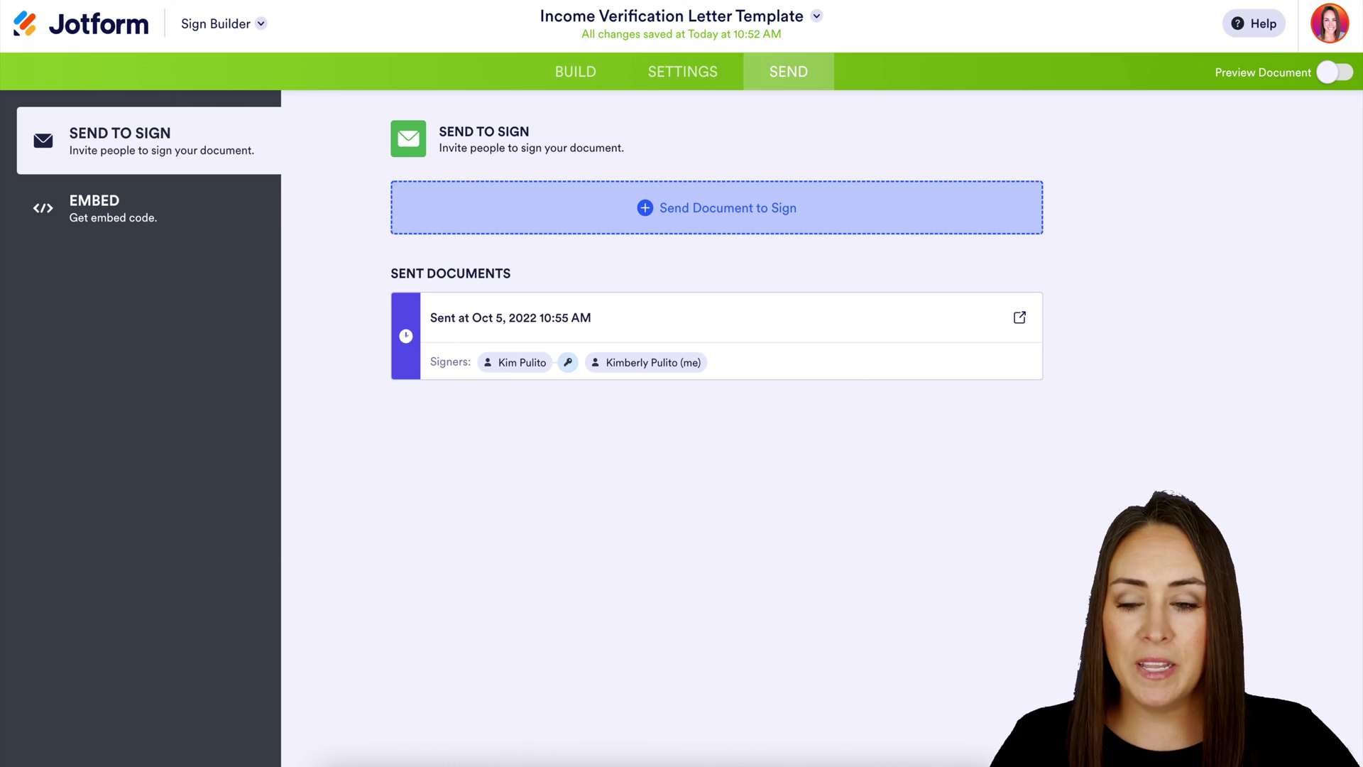
# Check the letter's Completed entry with the red employer signature in Tables, then go to Sign Inbox
pyautogui.click(262, 25)
pyautogui.click(186, 91)
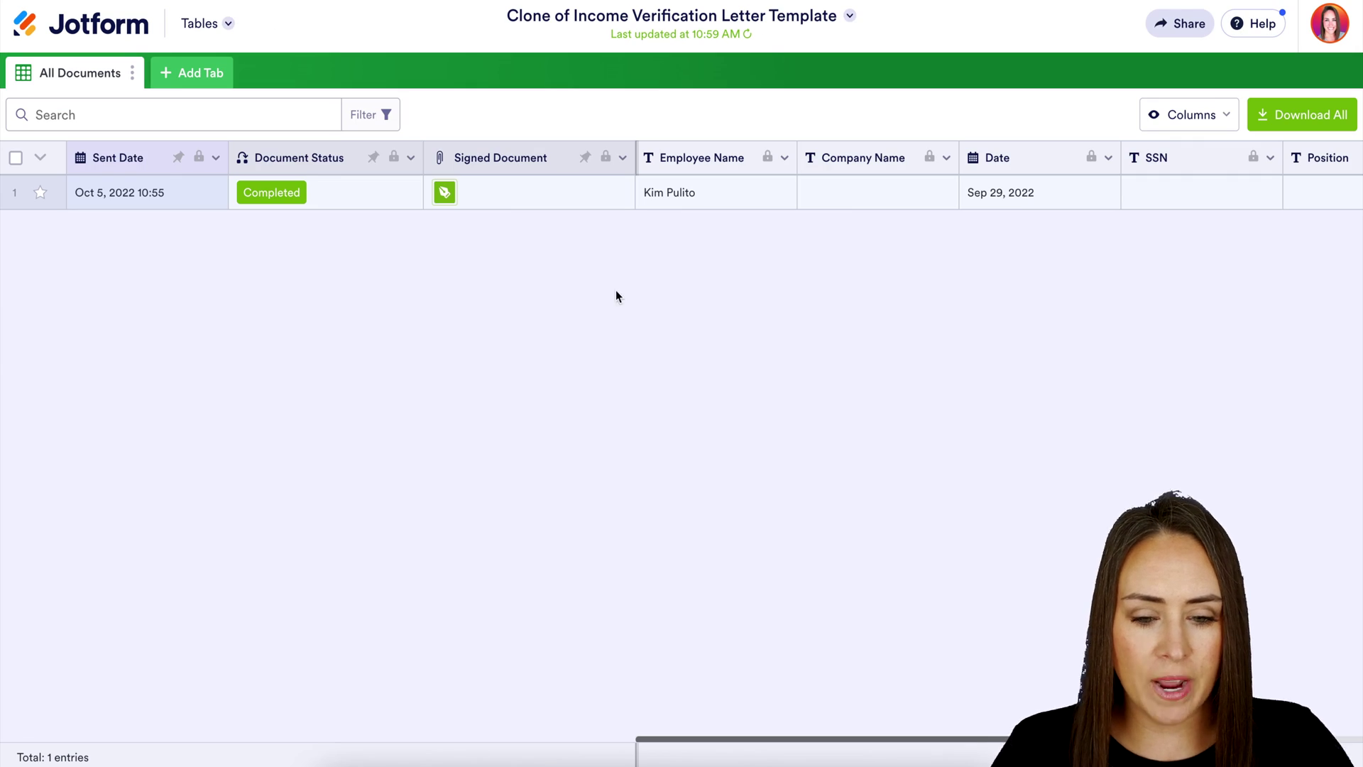
pyautogui.hscroll(10, 807, 203)
pyautogui.hscroll(1, 807, 204)
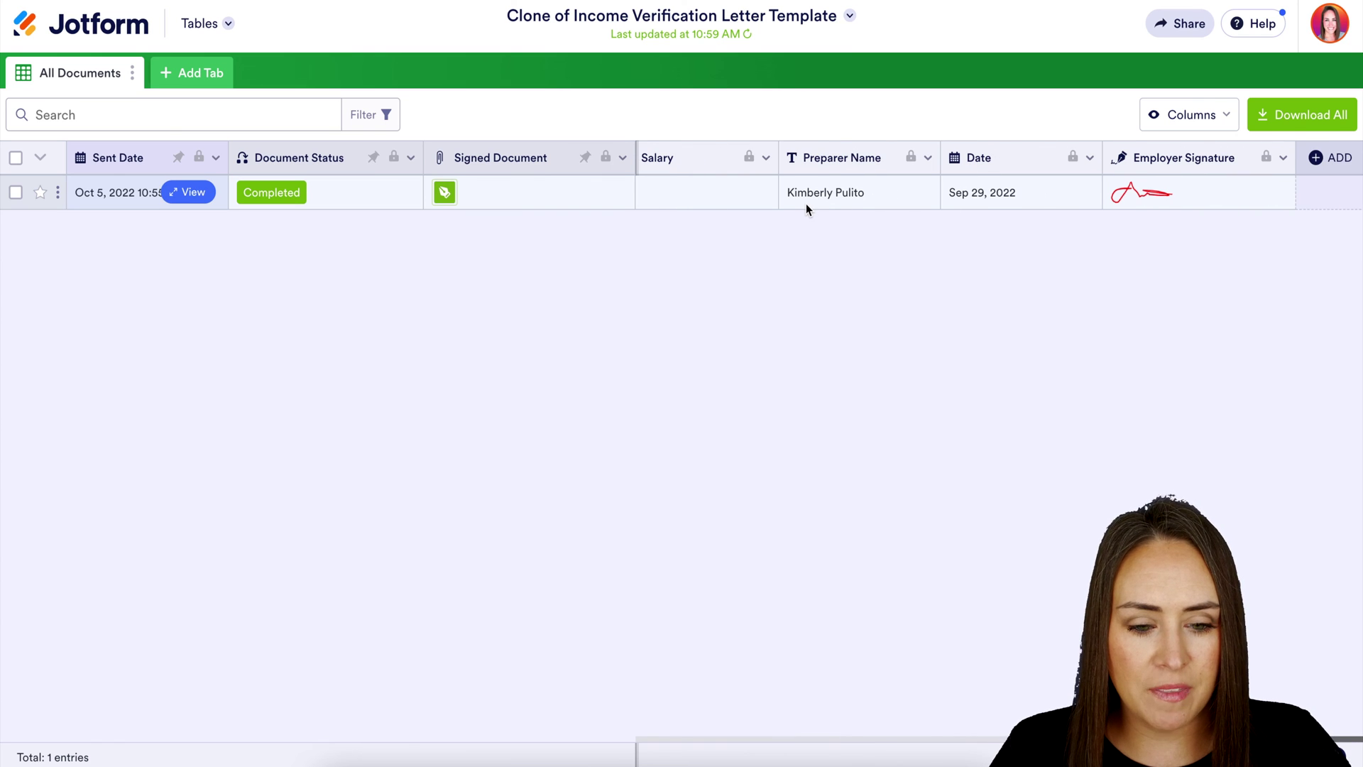
pyautogui.click(226, 24)
pyautogui.click(156, 111)
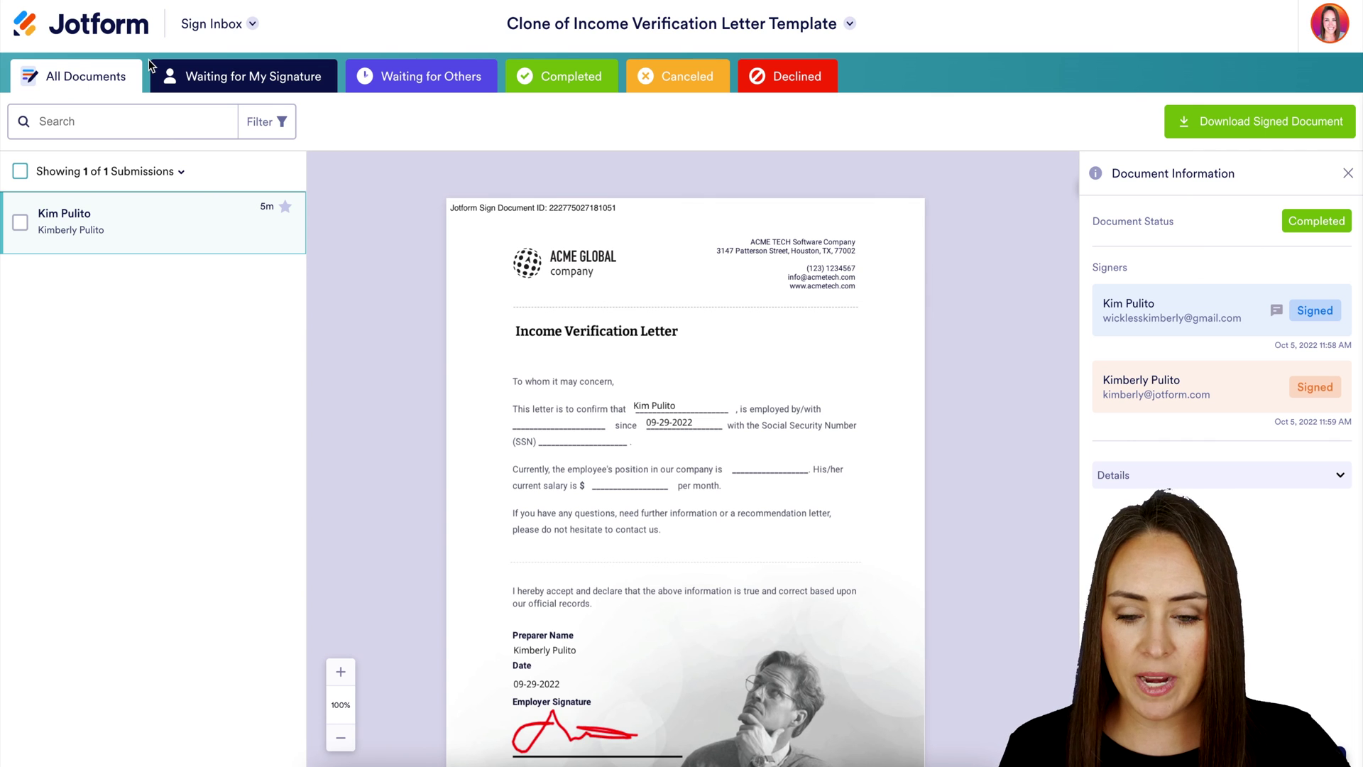
# Review the completed letter's audit trail and download the signed PDF
pyautogui.scroll(-2, 848, 502)
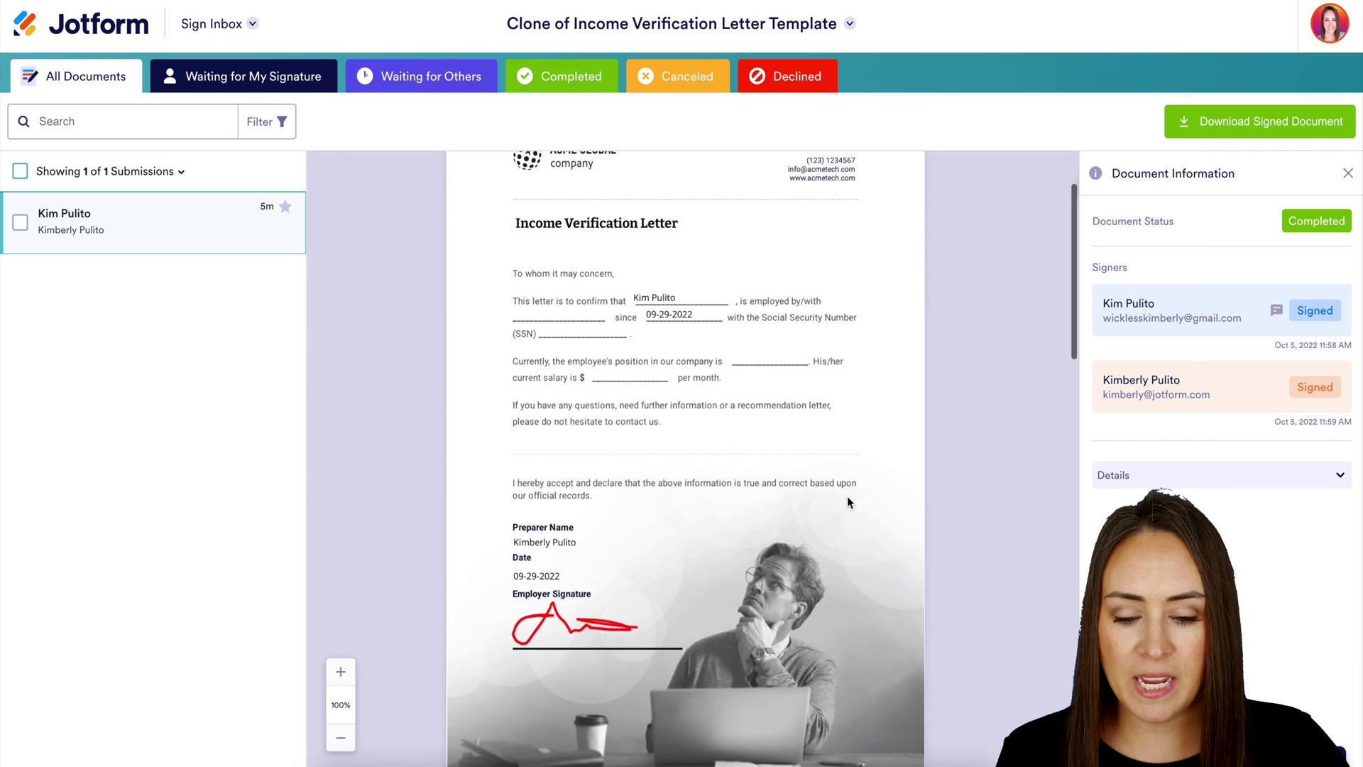
pyautogui.scroll(-10, 848, 502)
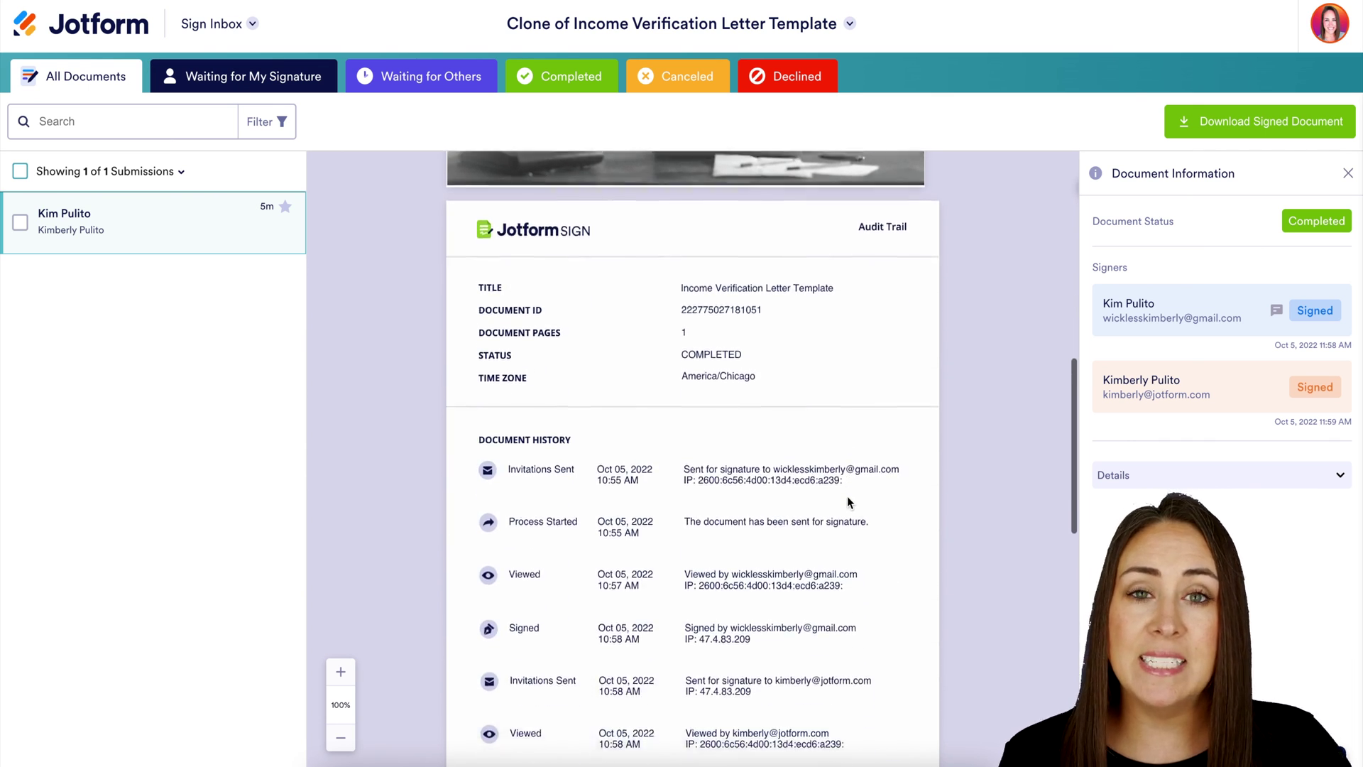
pyautogui.scroll(-5, 848, 502)
pyautogui.scroll(-4, 848, 502)
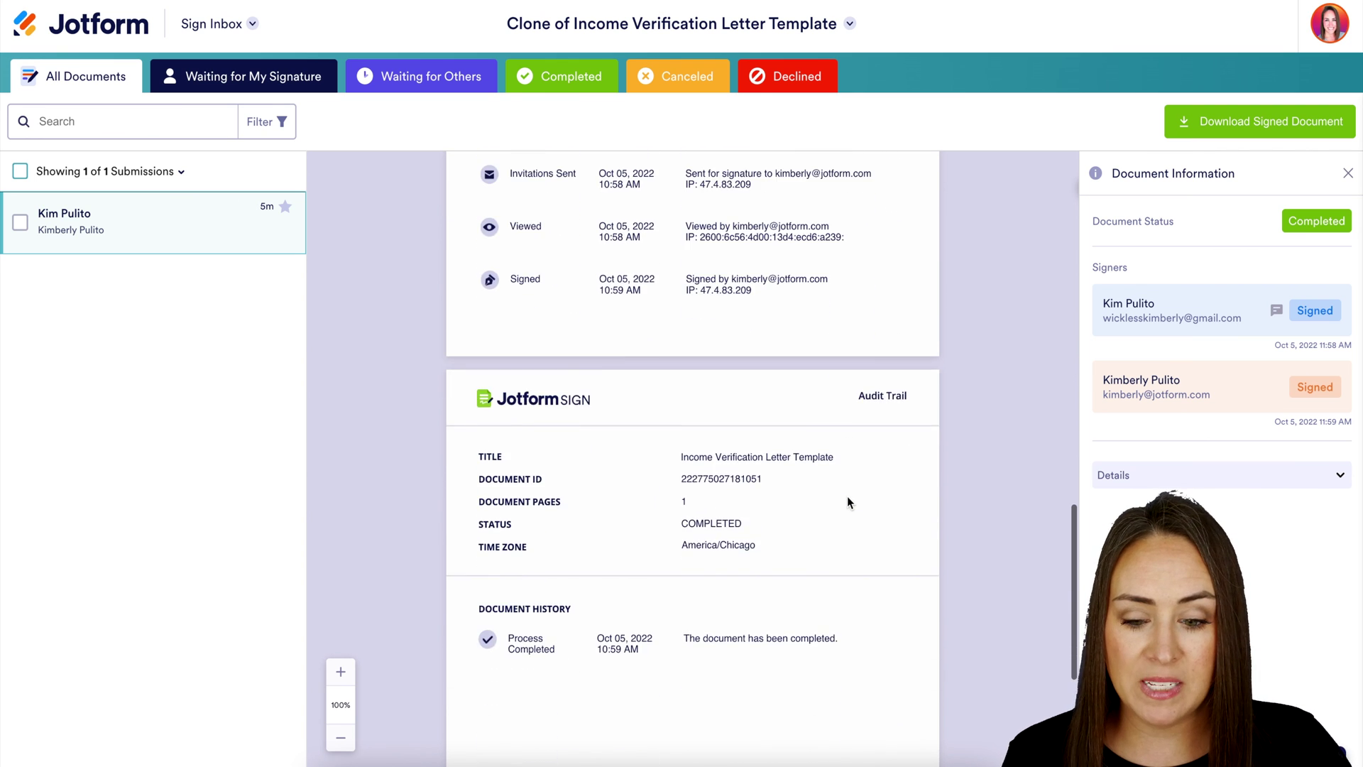
pyautogui.scroll(20, 847, 502)
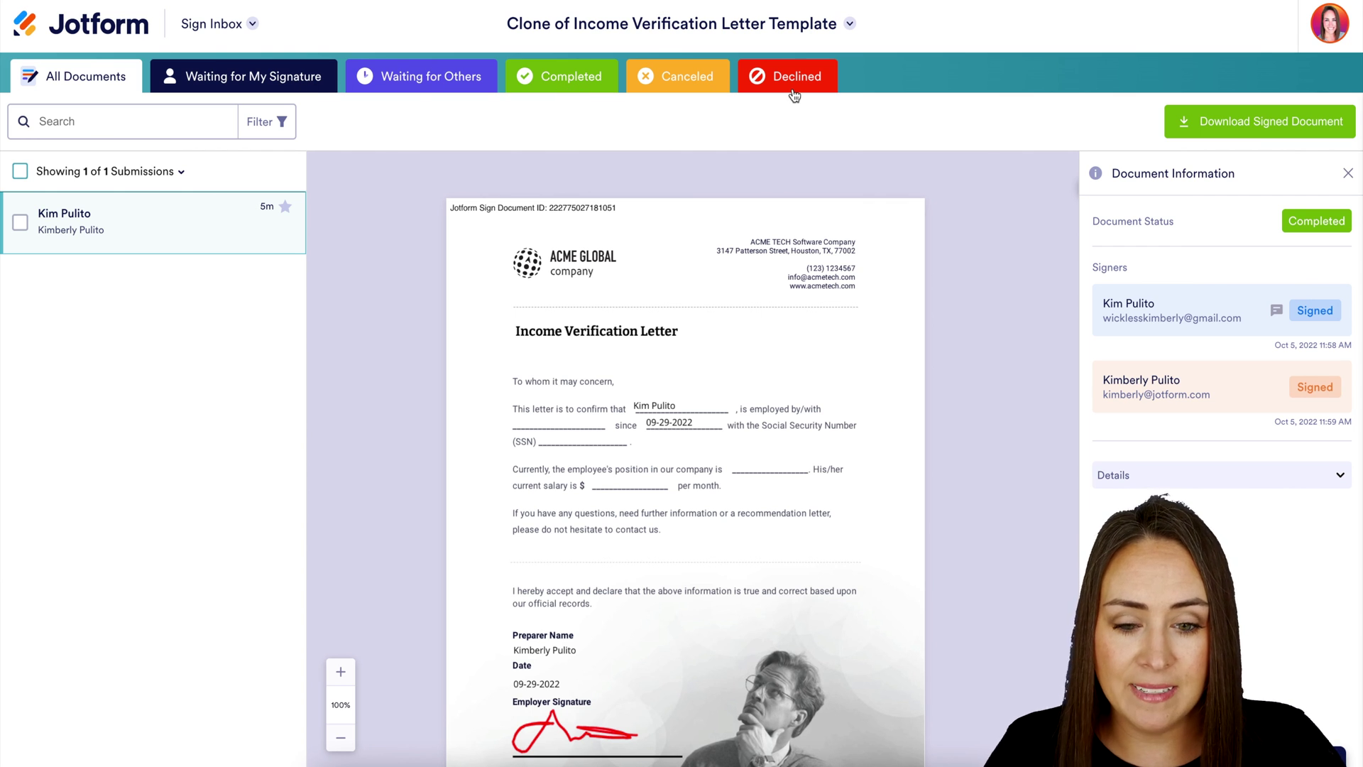
pyautogui.click(1268, 125)
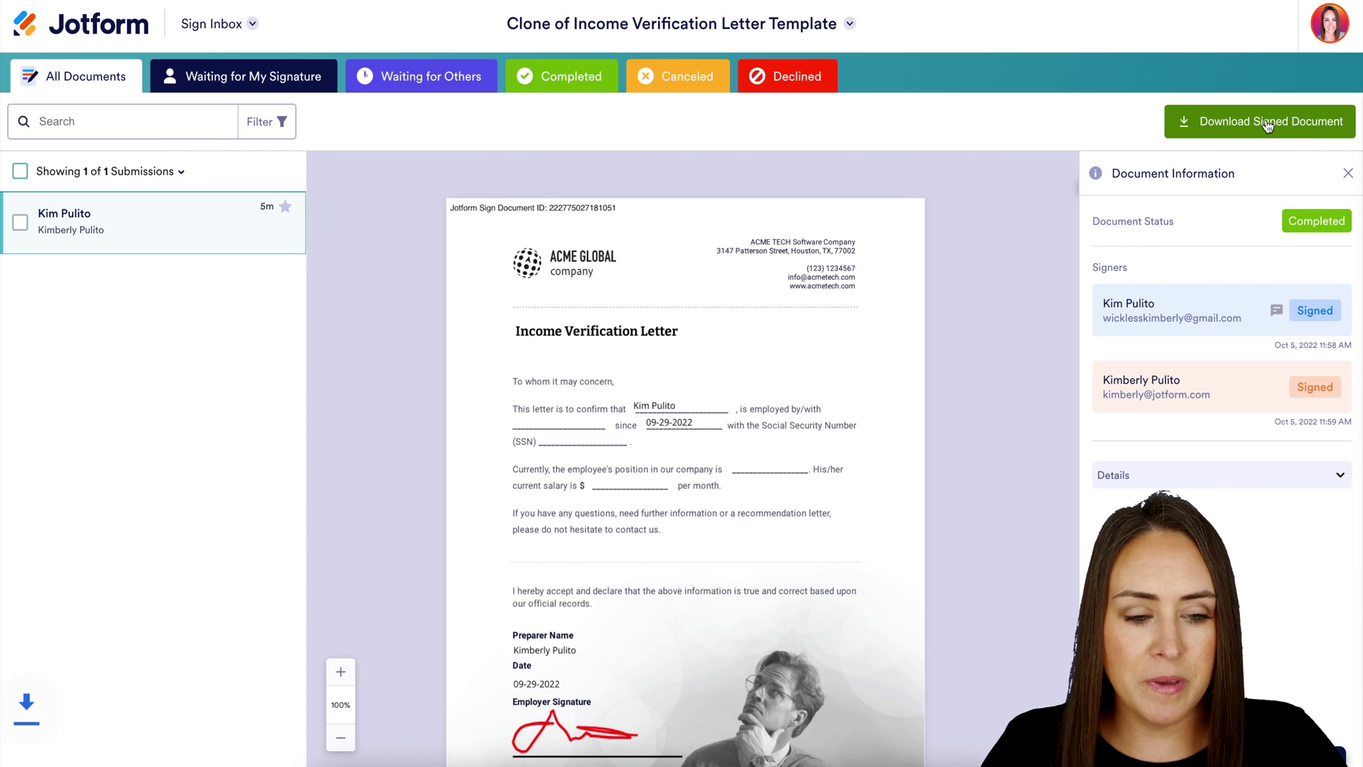